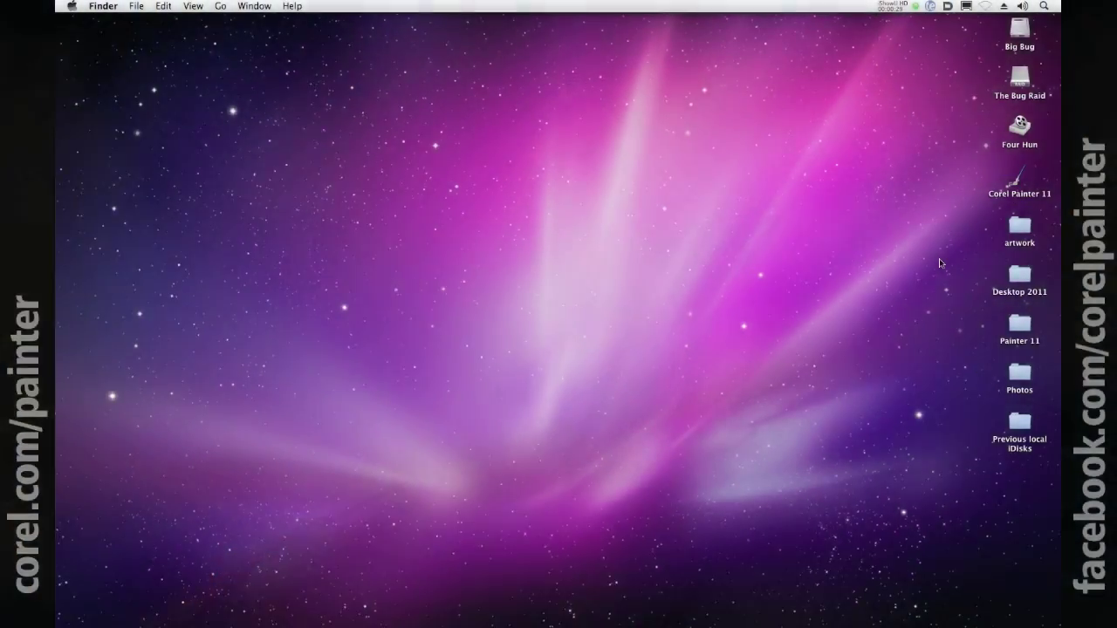
Launch Corel Painter 11 and cycle the welcome artwork five times to the lava landscape
{"action": "double_click", "coordinate": [1003, 196]}
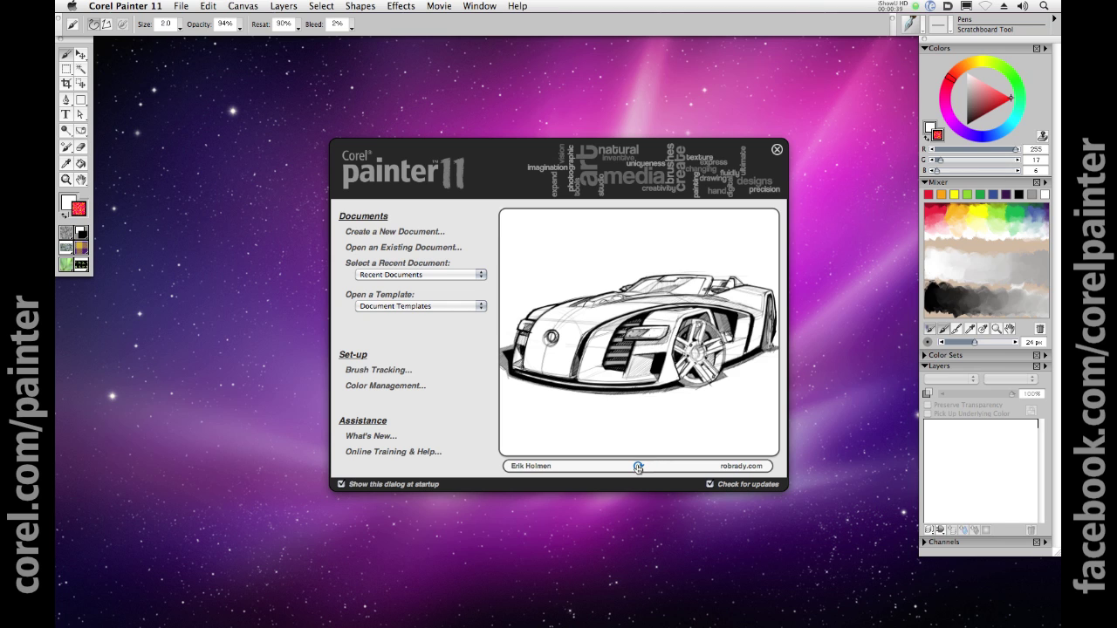
{"action": "left_click", "coordinate": [638, 467]}
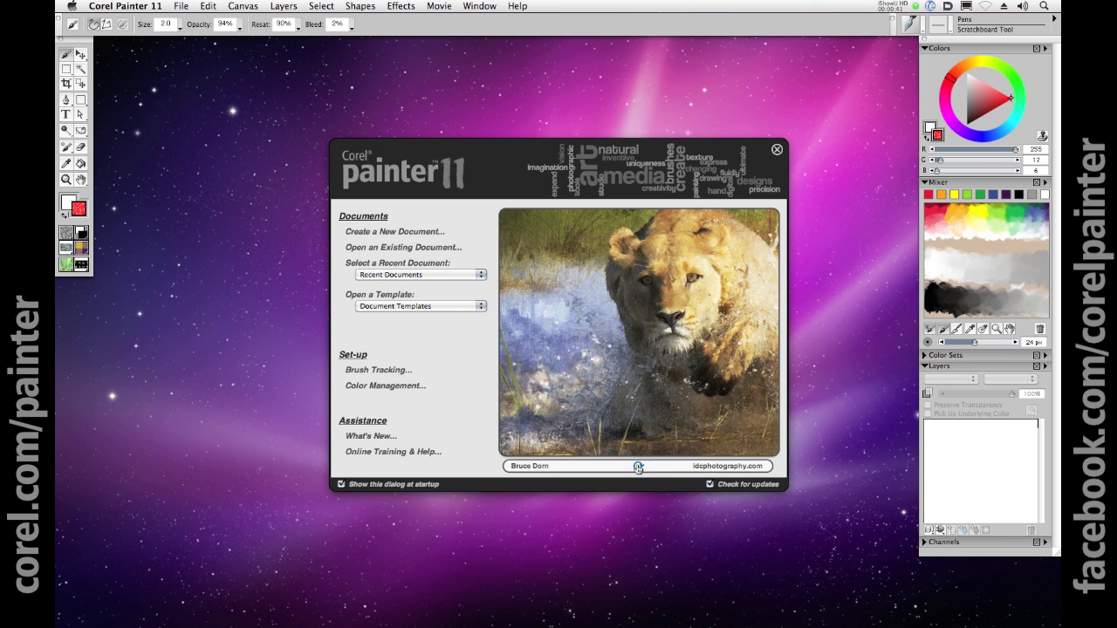
{"action": "left_click", "coordinate": [638, 467]}
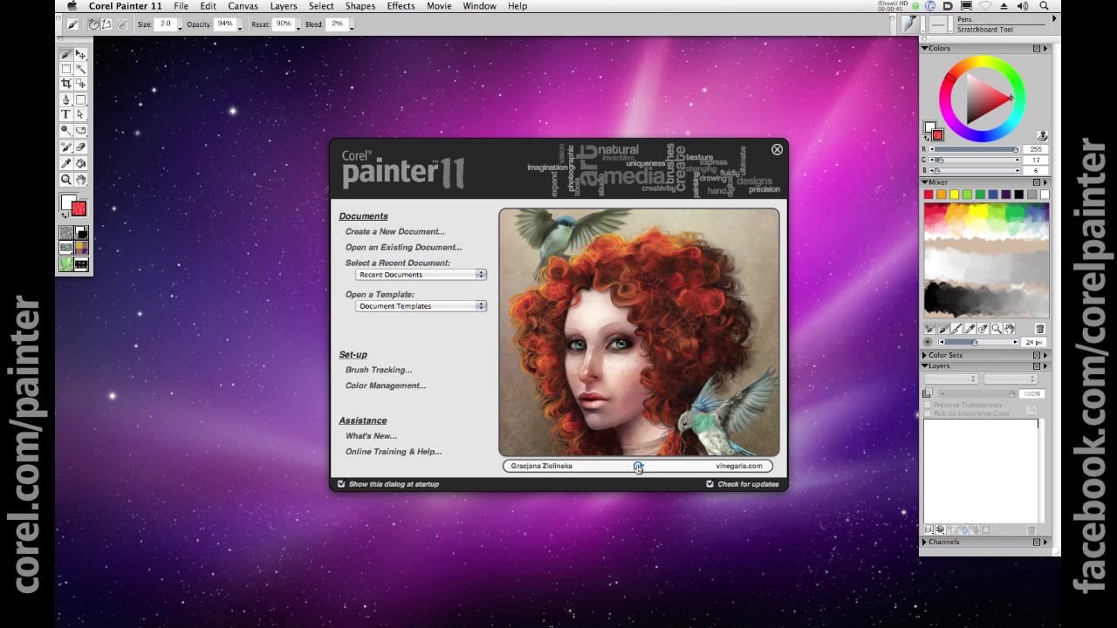
{"action": "left_click", "coordinate": [638, 467]}
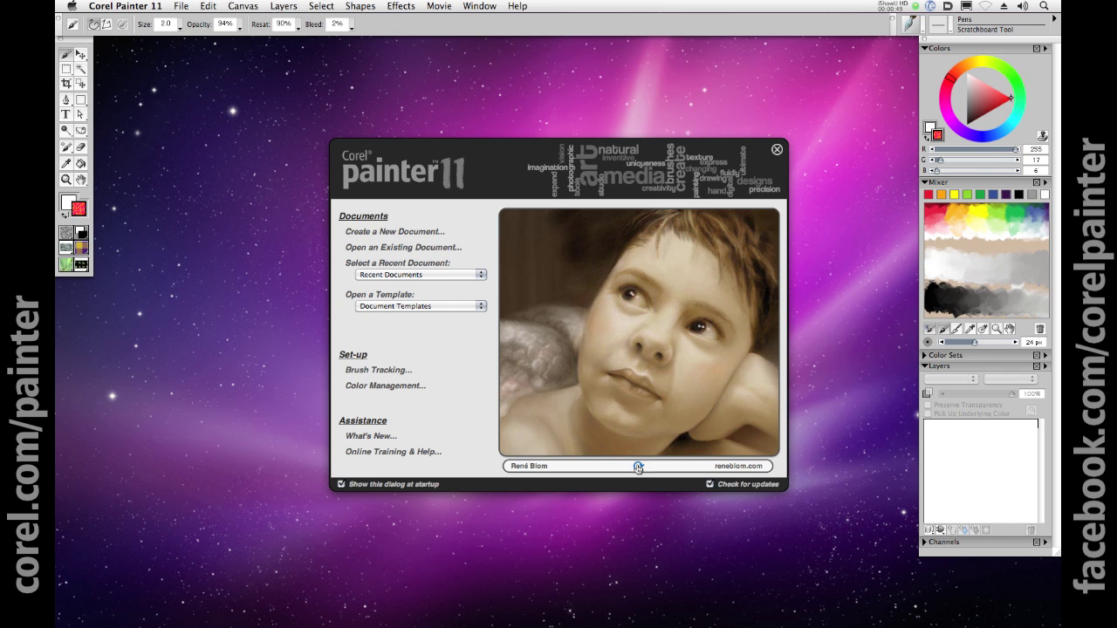
{"action": "left_click", "coordinate": [638, 467]}
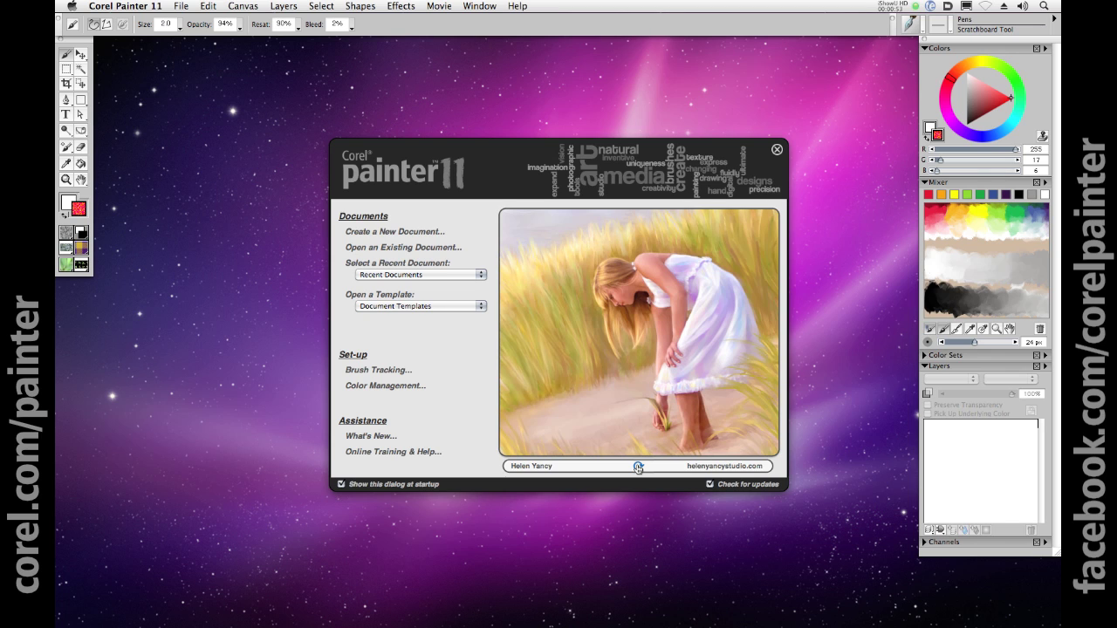
{"action": "left_click", "coordinate": [638, 467]}
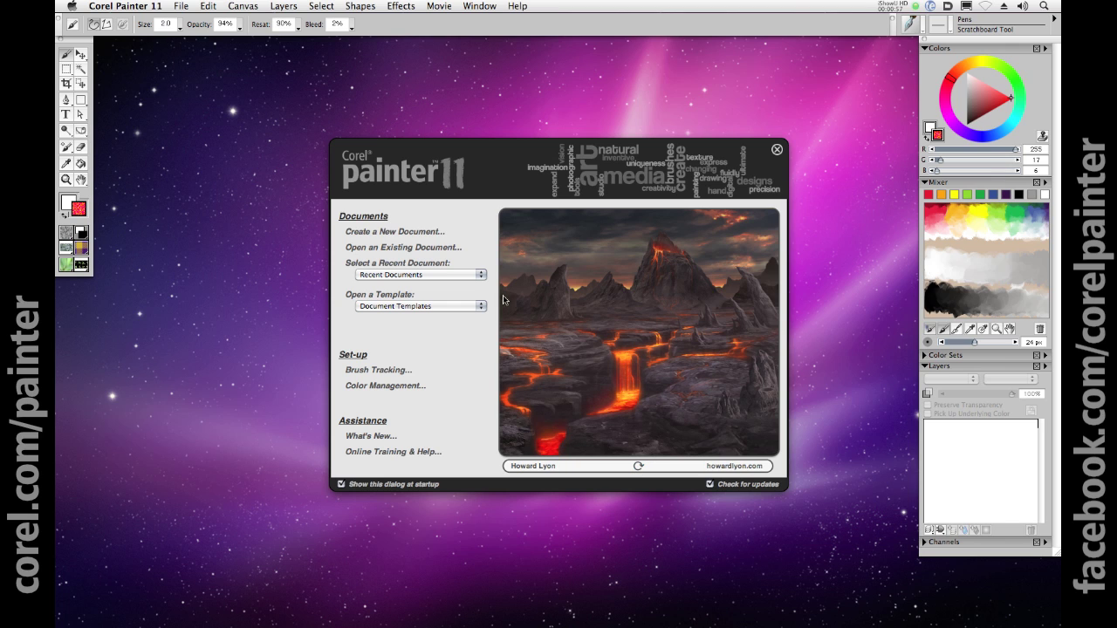
Create an 810 × 500 pixel document, enlarge its window, and add Layer 1
{"action": "left_click", "coordinate": [416, 234]}
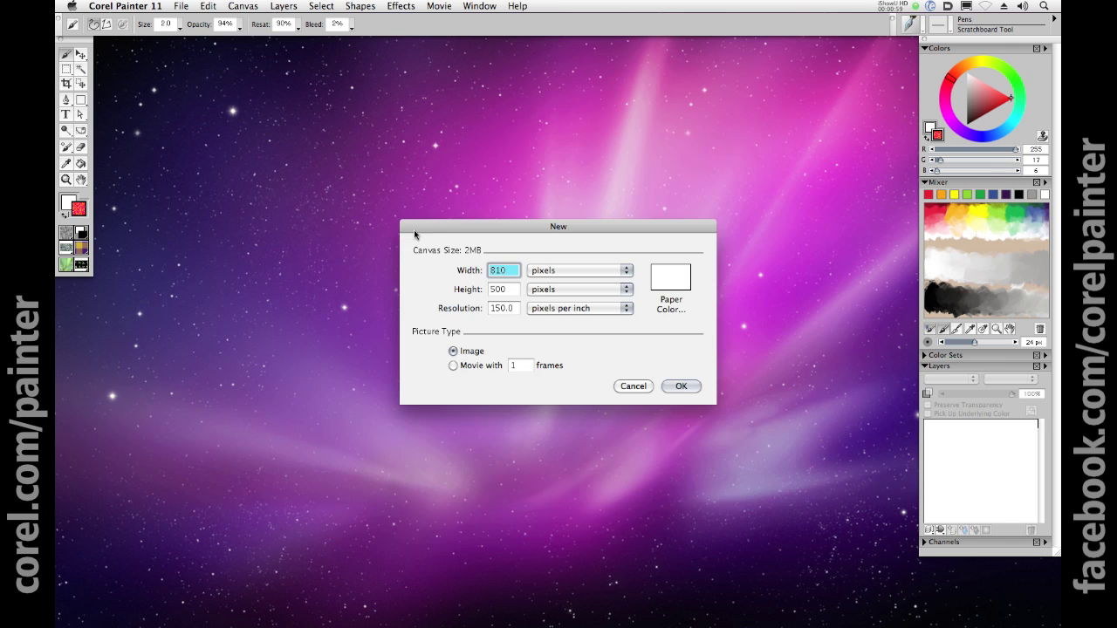
{"action": "left_click", "coordinate": [680, 387]}
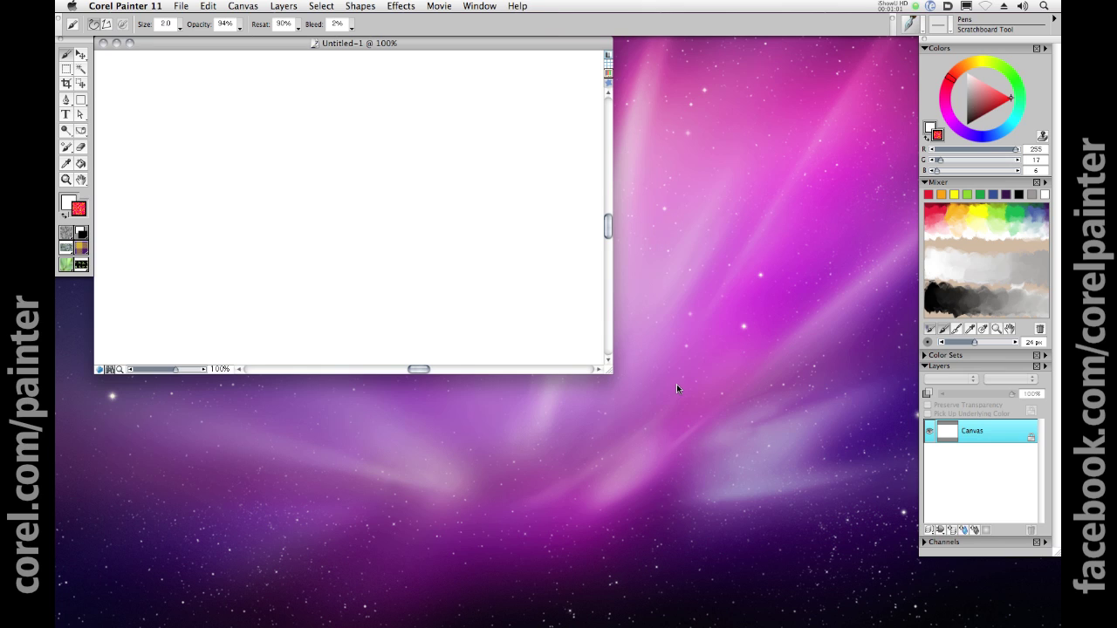
{"action": "left_click_drag", "start_coordinate": [609, 375], "coordinate": [763, 472]}
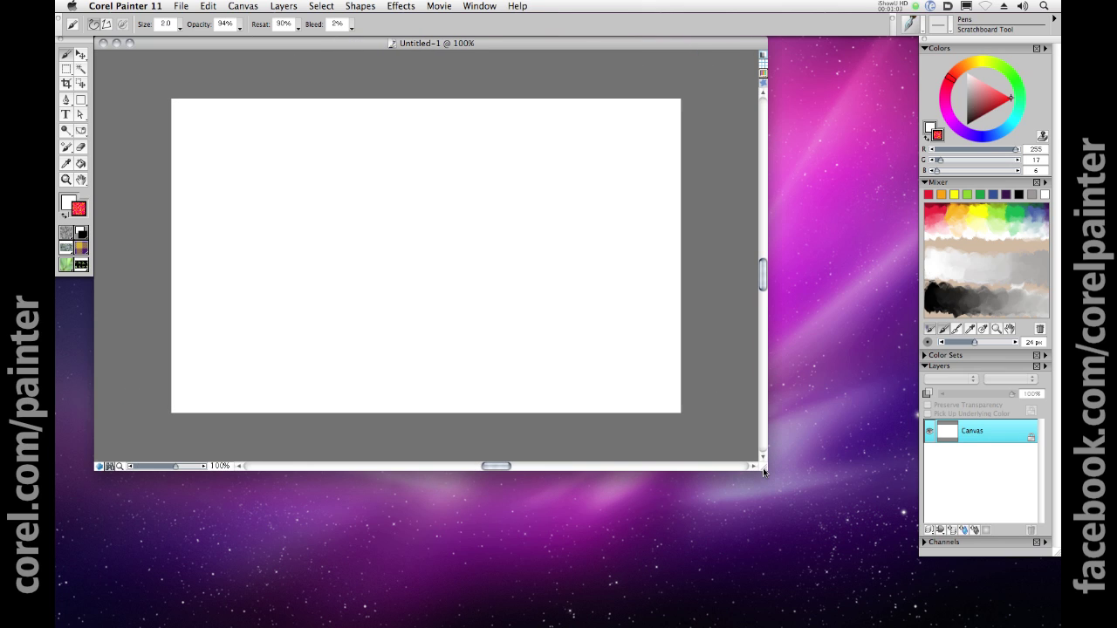
{"action": "left_click", "coordinate": [953, 533]}
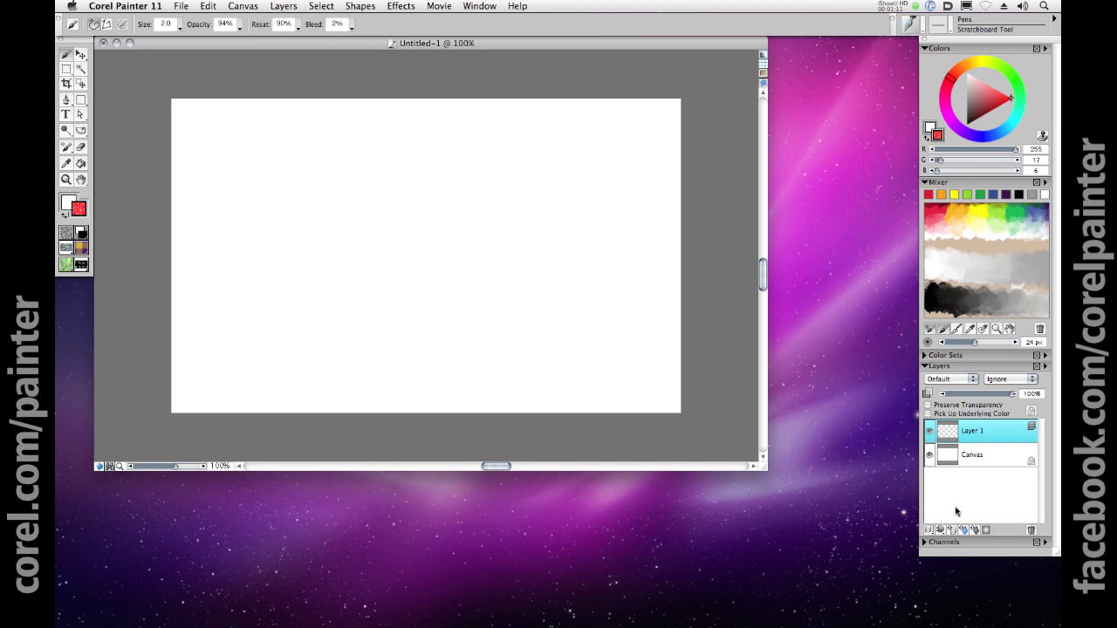
Choose the Art Pen Brushes Felt Art Marker brush
{"action": "left_click", "coordinate": [913, 27]}
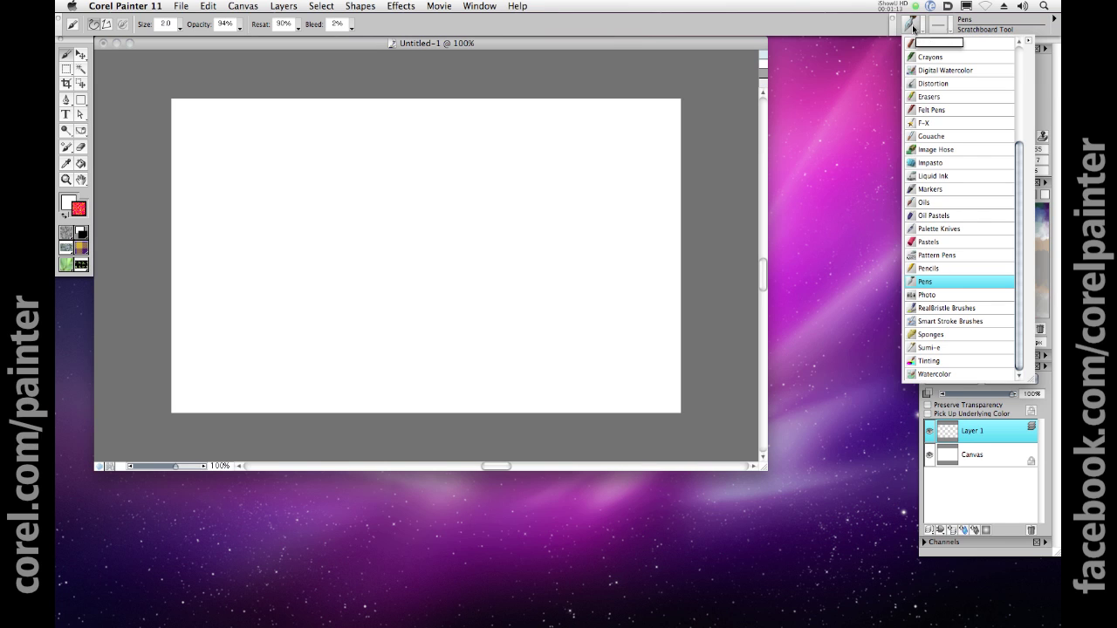
{"action": "left_click", "coordinate": [1016, 71]}
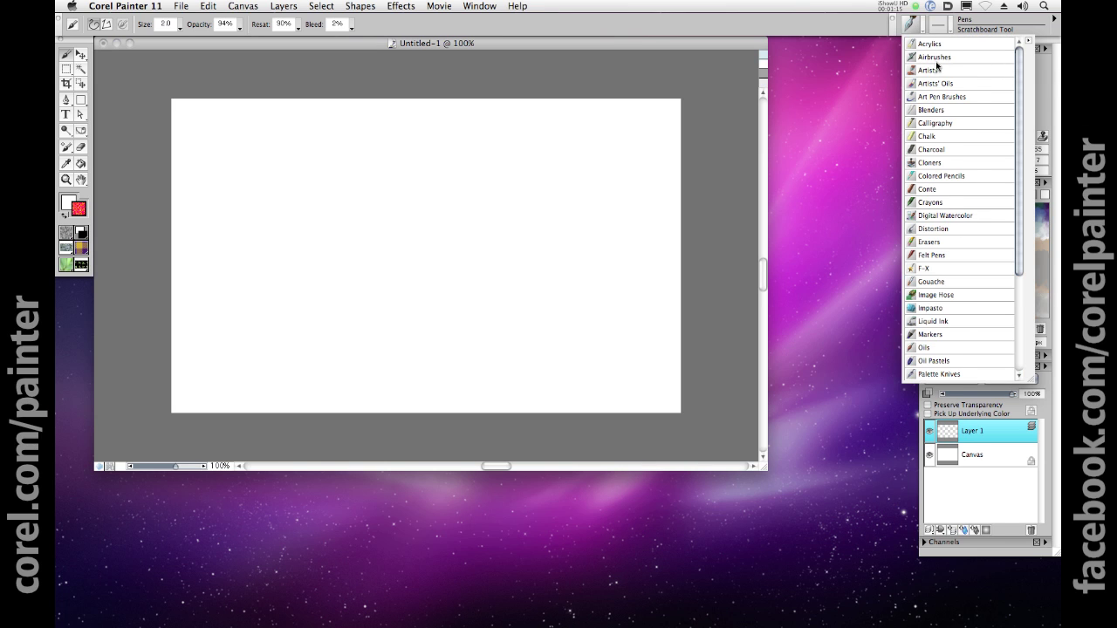
{"action": "left_click", "coordinate": [942, 96]}
{"action": "left_click", "coordinate": [942, 29]}
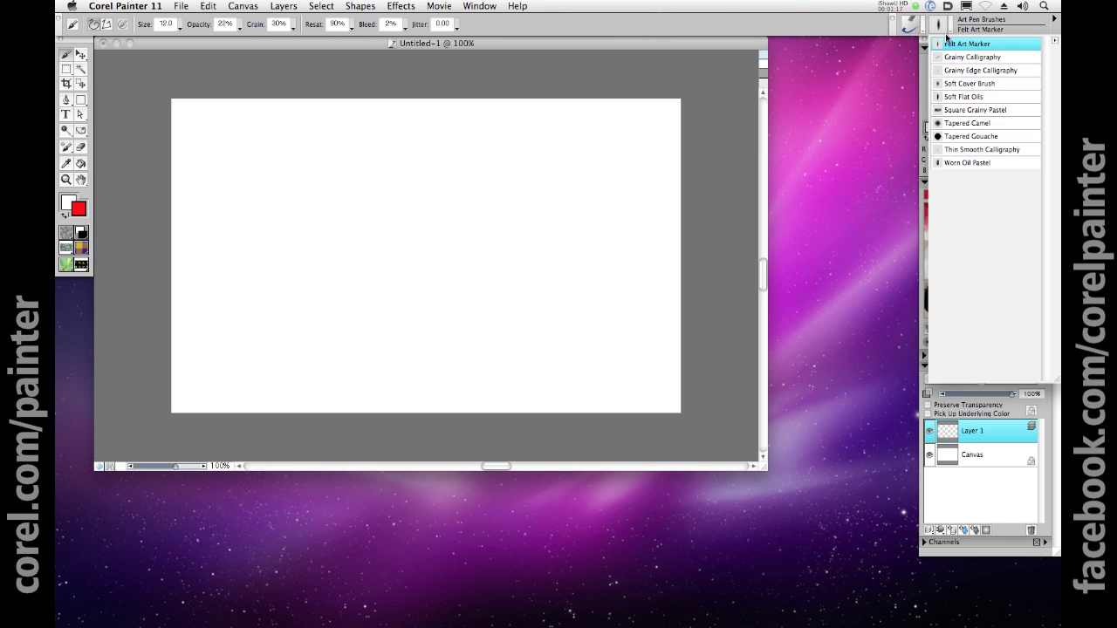
{"action": "left_click", "coordinate": [958, 46]}
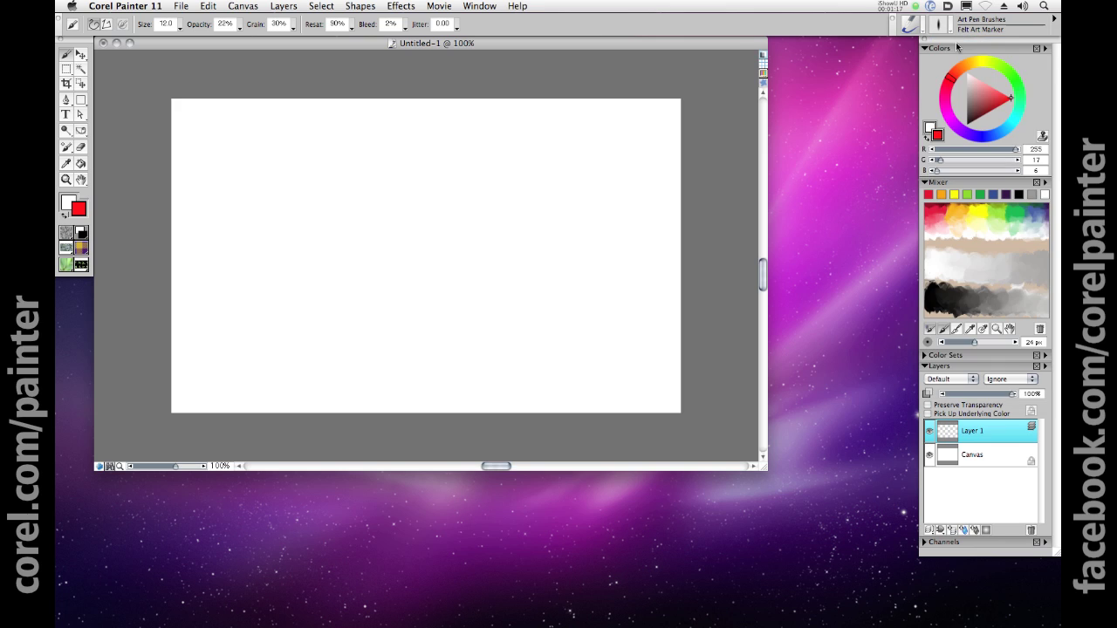
Paint a dark-blue zigzag stroke across the canvas
{"action": "left_click", "coordinate": [987, 137]}
{"action": "left_click", "coordinate": [996, 109]}
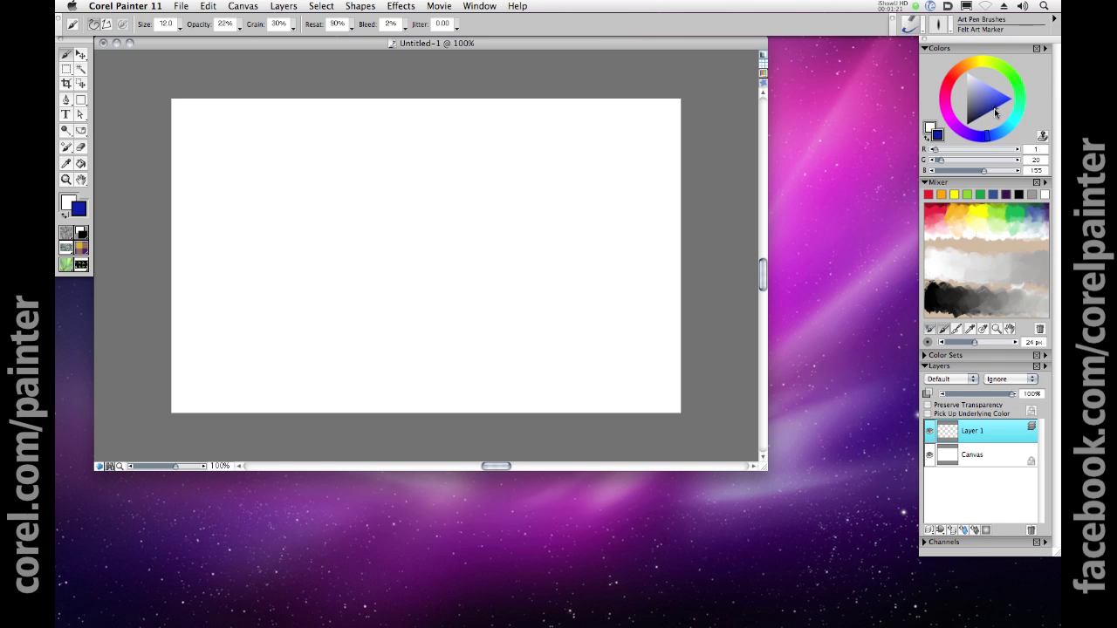
{"action": "mouse_move", "coordinate": [301, 162]}
{"action": "left_mouse_down"}
{"action": "mouse_move", "coordinate": [317, 234]}
{"action": "mouse_move", "coordinate": [335, 255]}
{"action": "mouse_move", "coordinate": [473, 301]}
{"action": "left_mouse_up"}
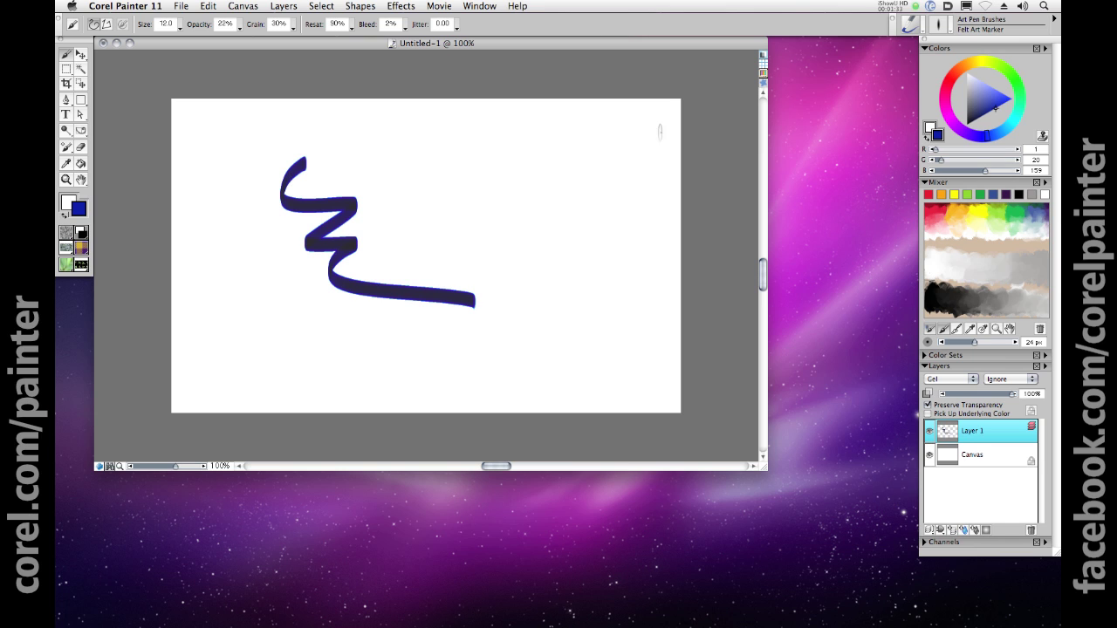
Switch the brush to the Airbrushes Finer Spray 50 variant
{"action": "left_click", "coordinate": [908, 28]}
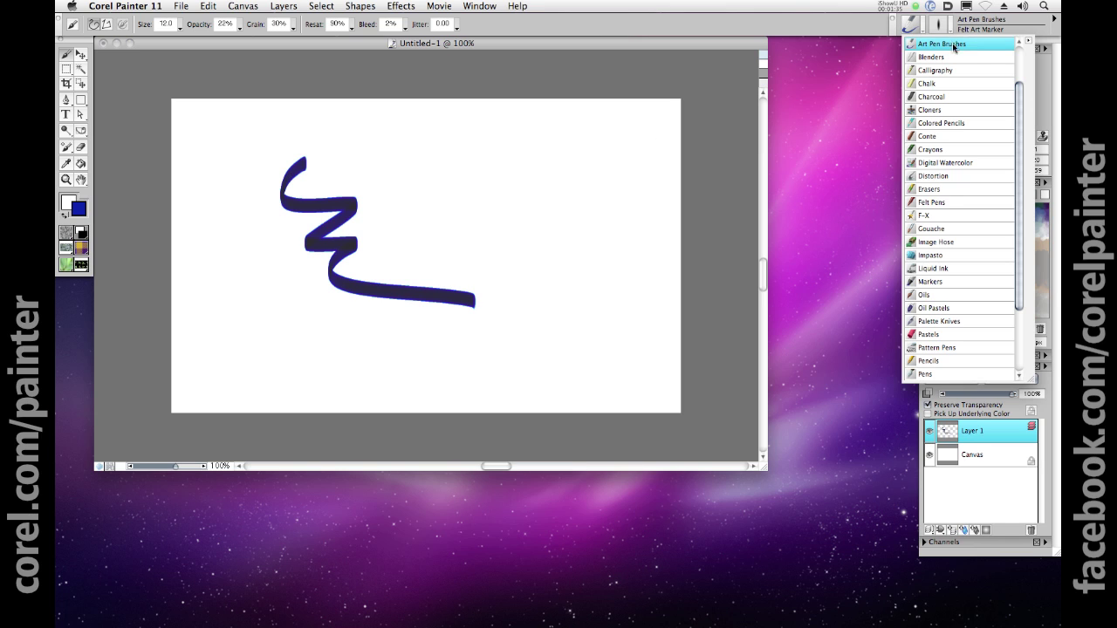
{"action": "key", "text": "Escape"}
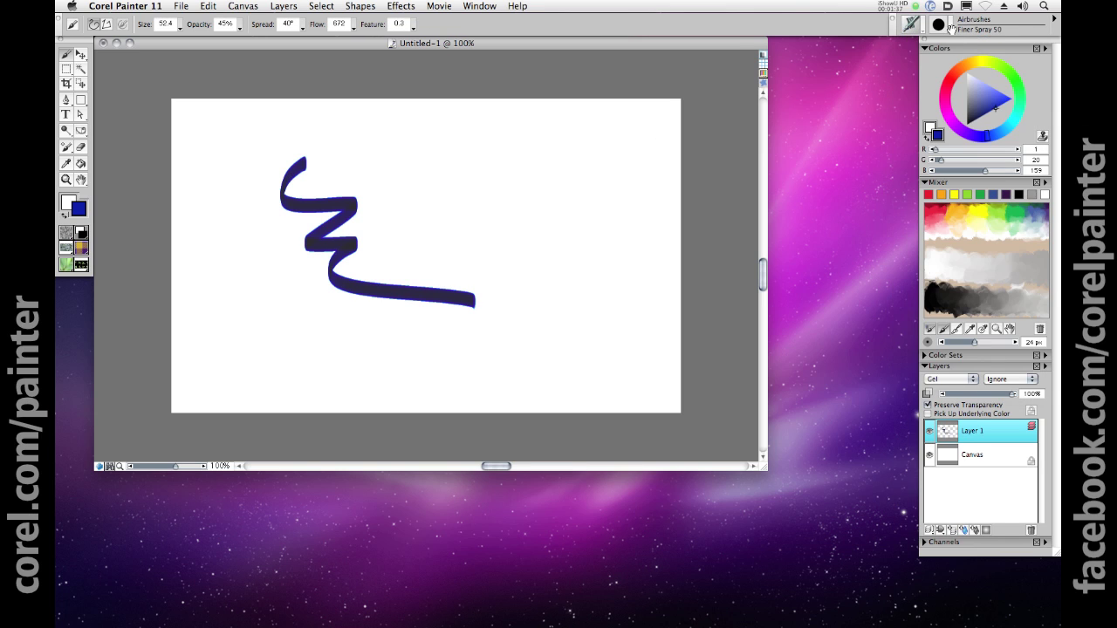
{"action": "left_click", "coordinate": [952, 30]}
{"action": "left_click", "coordinate": [964, 193]}
Spray bright green over the stroke's right end and top hook
{"action": "left_click", "coordinate": [1017, 85]}
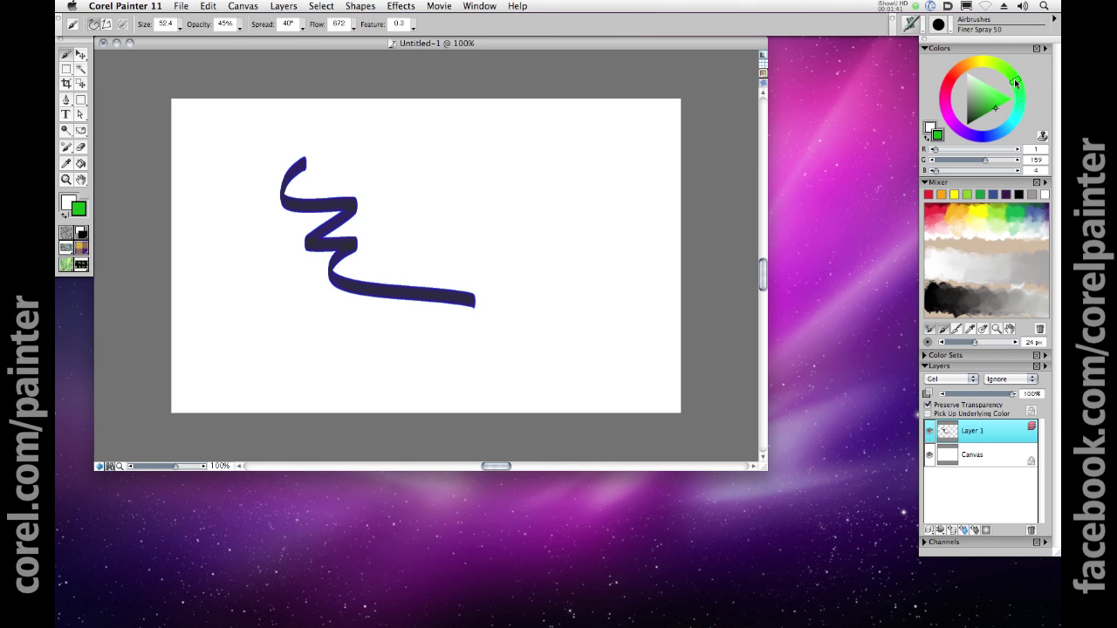
{"action": "left_click_drag", "start_coordinate": [1001, 104], "coordinate": [1014, 100]}
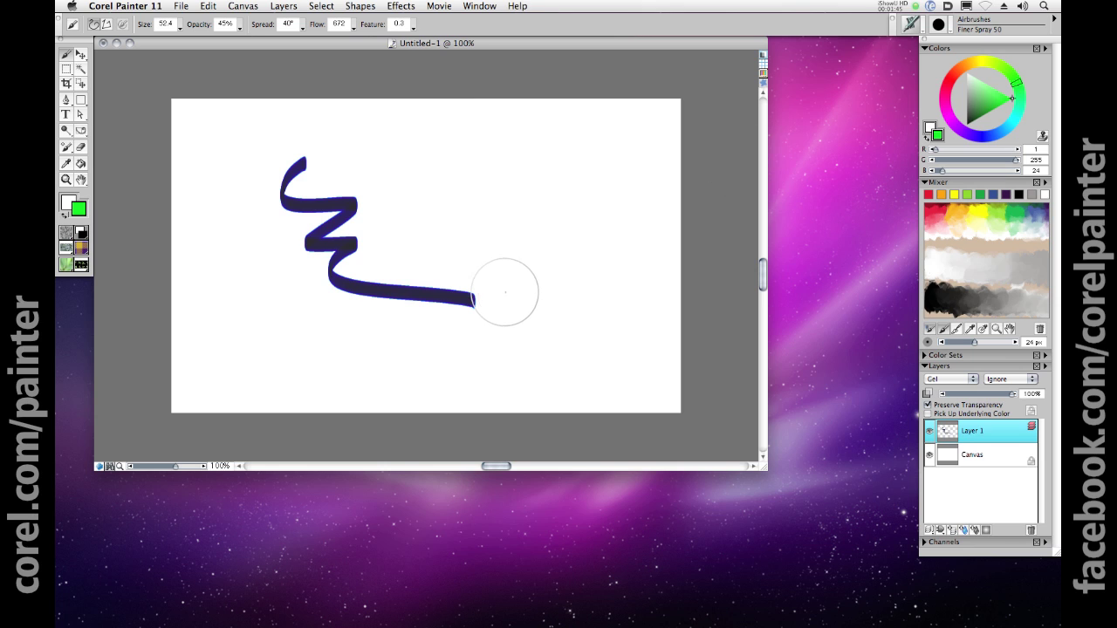
{"action": "left_click_drag", "start_coordinate": [476, 299], "coordinate": [424, 329]}
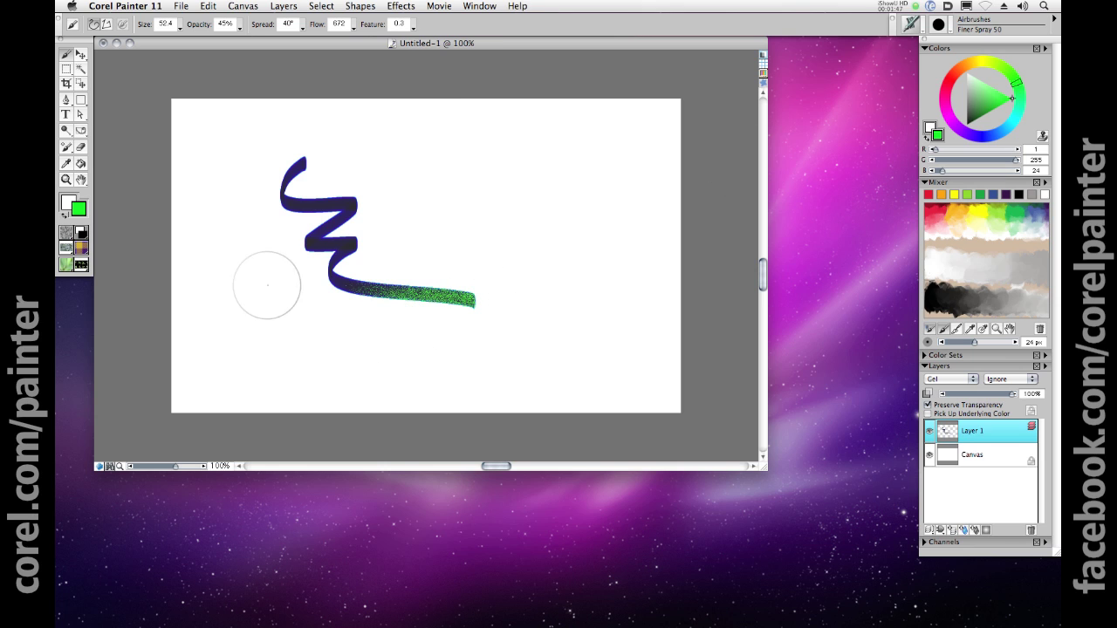
{"action": "mouse_move", "coordinate": [253, 198]}
{"action": "left_mouse_down"}
{"action": "mouse_move", "coordinate": [336, 166]}
{"action": "mouse_move", "coordinate": [262, 178]}
{"action": "mouse_move", "coordinate": [297, 171]}
{"action": "mouse_move", "coordinate": [248, 209]}
{"action": "left_mouse_up"}
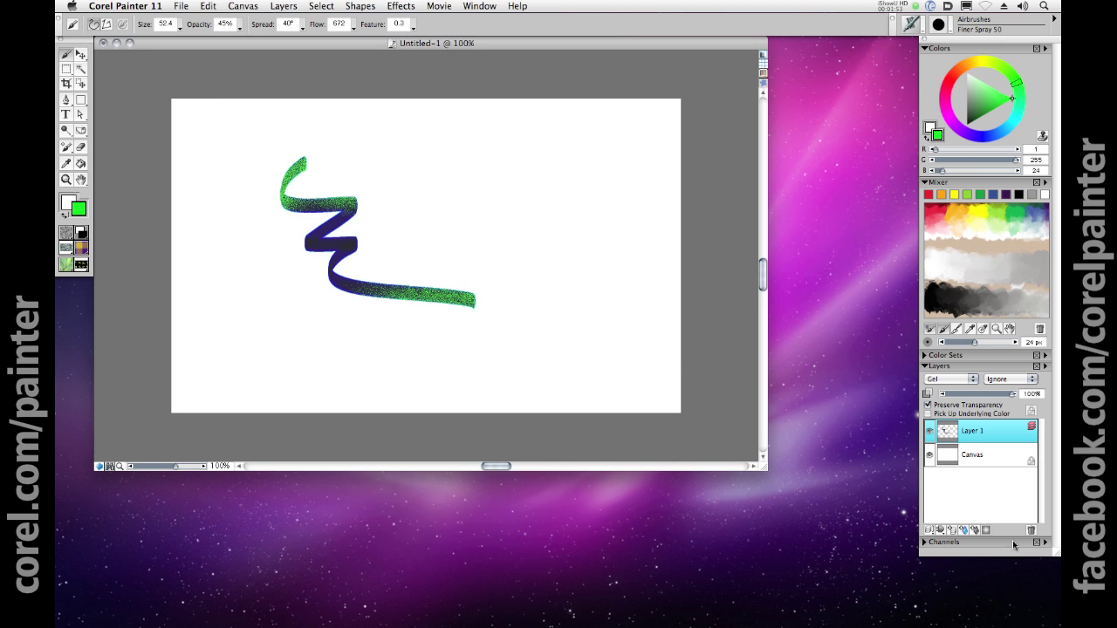
Add Layer 2 above Layer 1 and choose the Artists' Oils brush category
{"action": "left_click", "coordinate": [951, 529]}
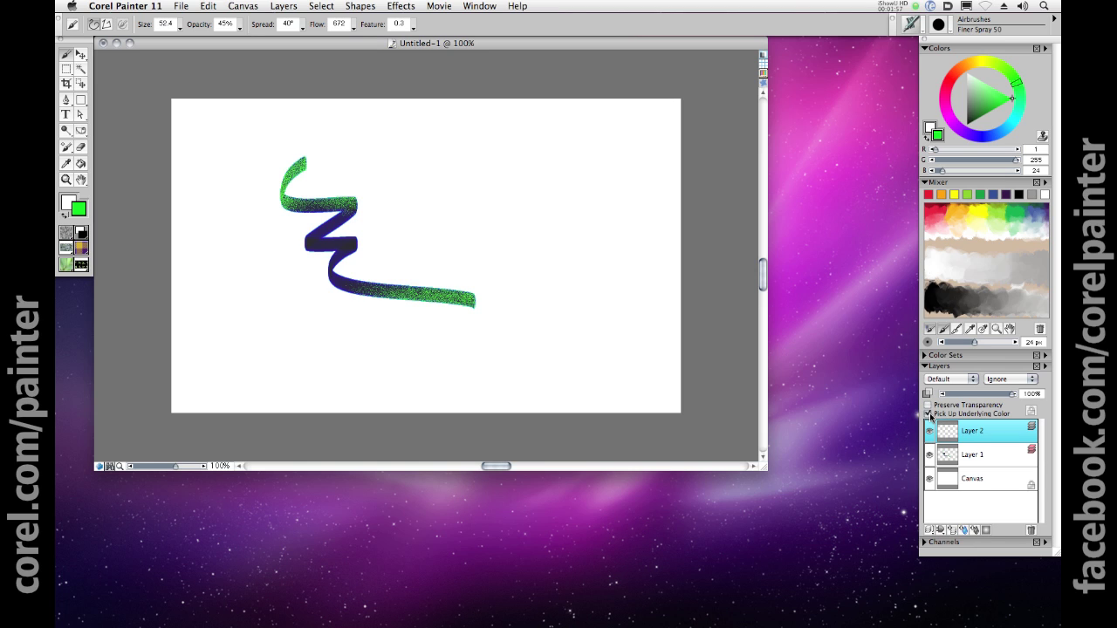
{"action": "left_click", "coordinate": [924, 31]}
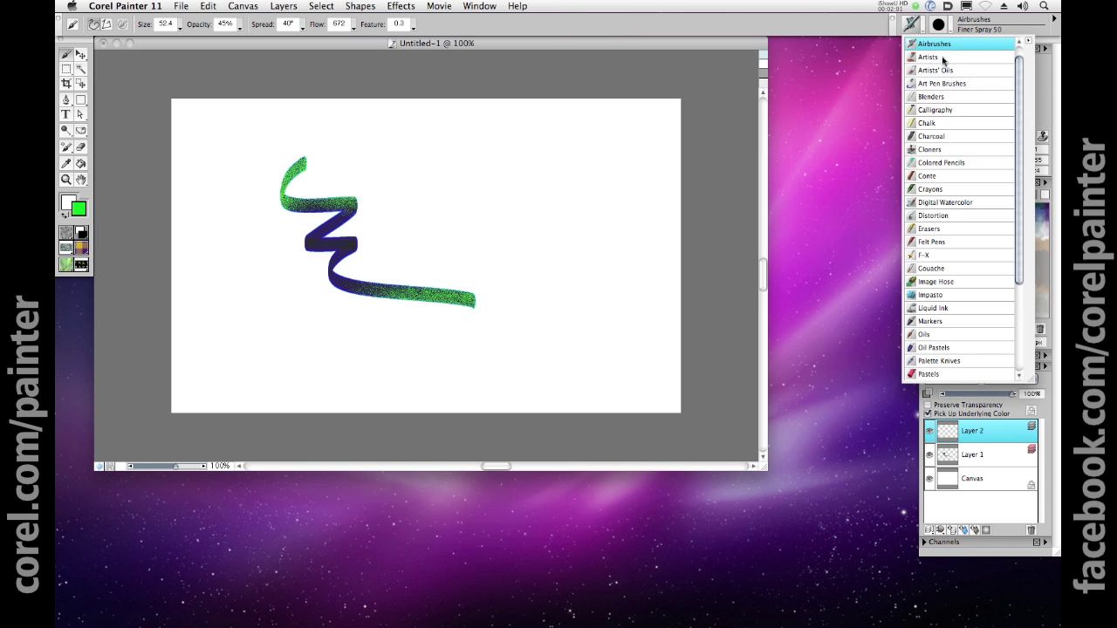
{"action": "left_click", "coordinate": [943, 72]}
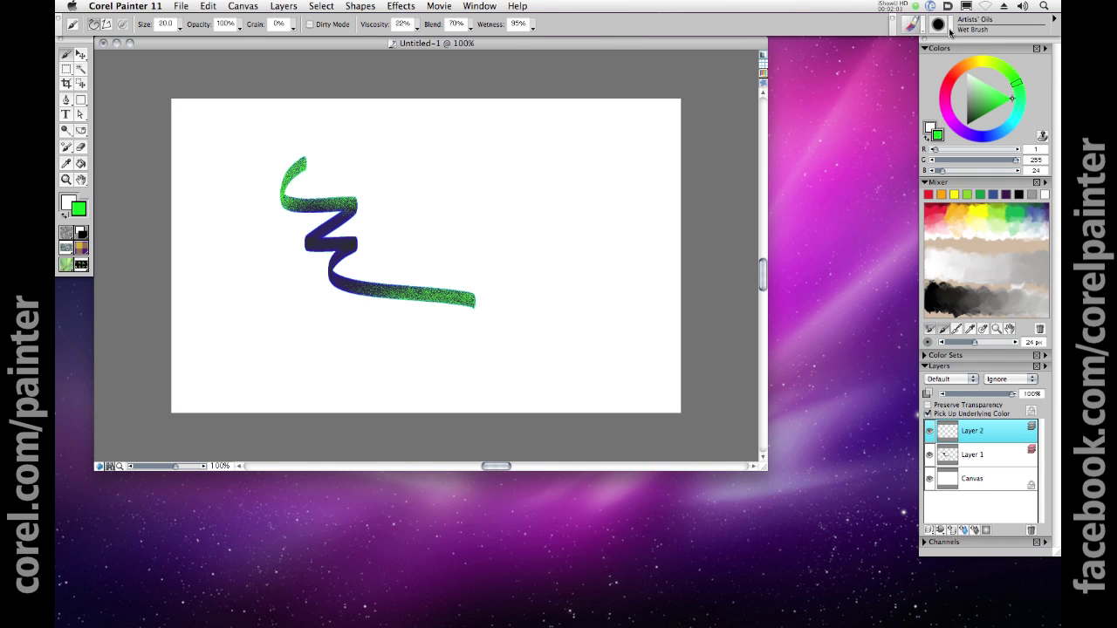
{"action": "left_click", "coordinate": [949, 32]}
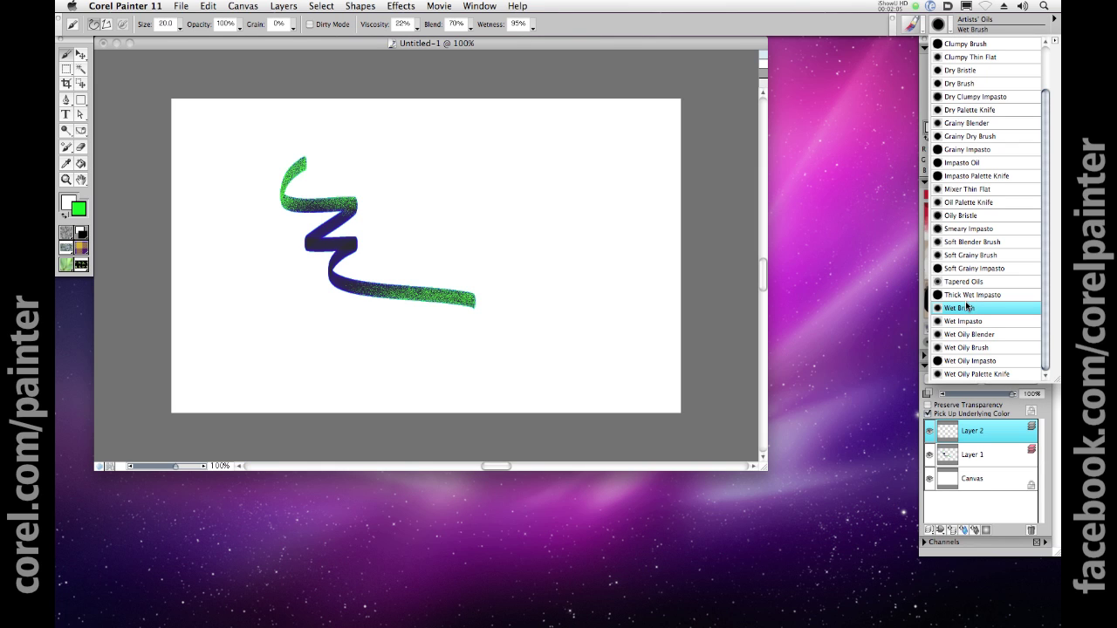
Select the Wet Brush variant with a slightly dark red colour
{"action": "left_click", "coordinate": [967, 308]}
{"action": "left_click", "coordinate": [952, 83]}
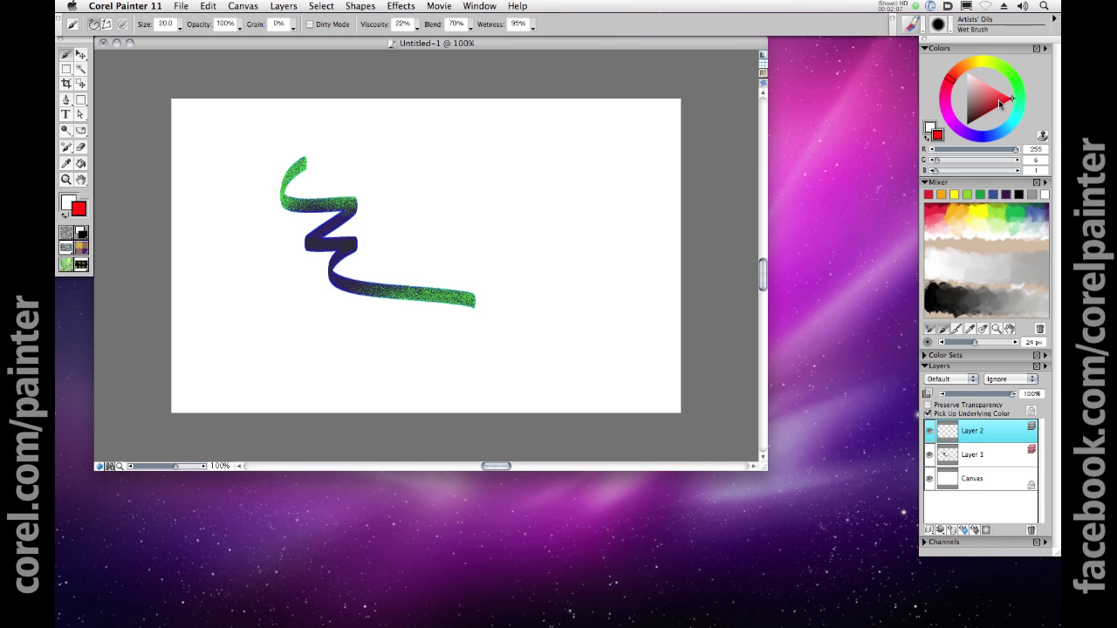
{"action": "left_click_drag", "start_coordinate": [1000, 103], "coordinate": [1010, 102]}
Paint red and pink wet strokes over the ribbon and two pairs to its right
{"action": "mouse_move", "coordinate": [441, 279]}
{"action": "left_mouse_down"}
{"action": "mouse_move", "coordinate": [410, 321]}
{"action": "mouse_move", "coordinate": [435, 290]}
{"action": "mouse_move", "coordinate": [476, 274]}
{"action": "mouse_move", "coordinate": [401, 331]}
{"action": "mouse_move", "coordinate": [481, 279]}
{"action": "left_mouse_up"}
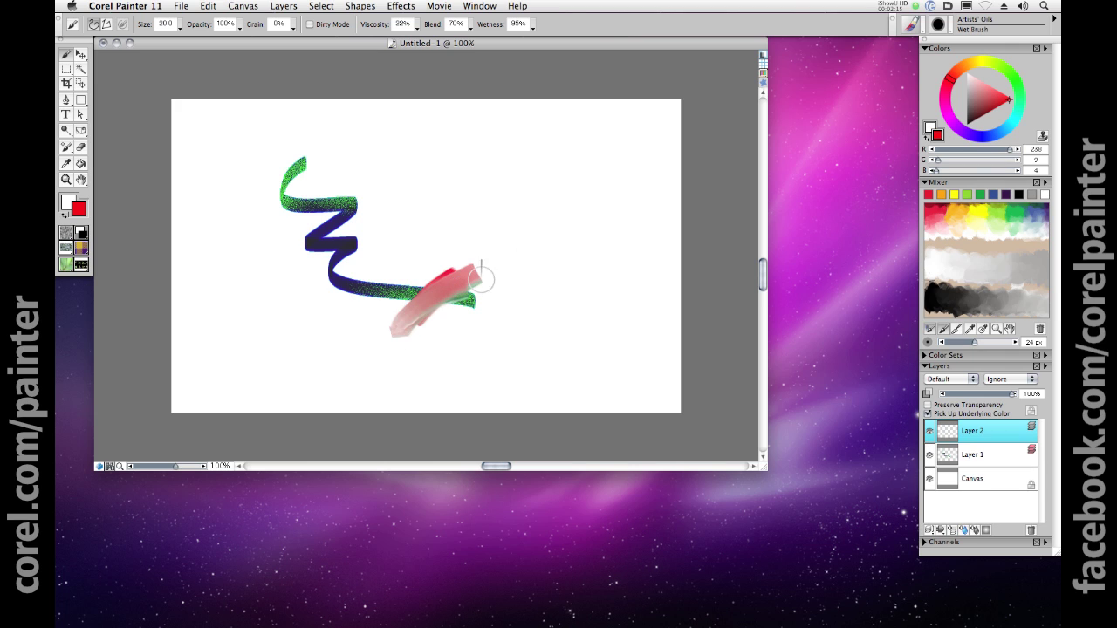
{"action": "mouse_move", "coordinate": [528, 214]}
{"action": "left_mouse_down"}
{"action": "mouse_move", "coordinate": [530, 250]}
{"action": "mouse_move", "coordinate": [569, 307]}
{"action": "mouse_move", "coordinate": [590, 307]}
{"action": "left_mouse_up"}
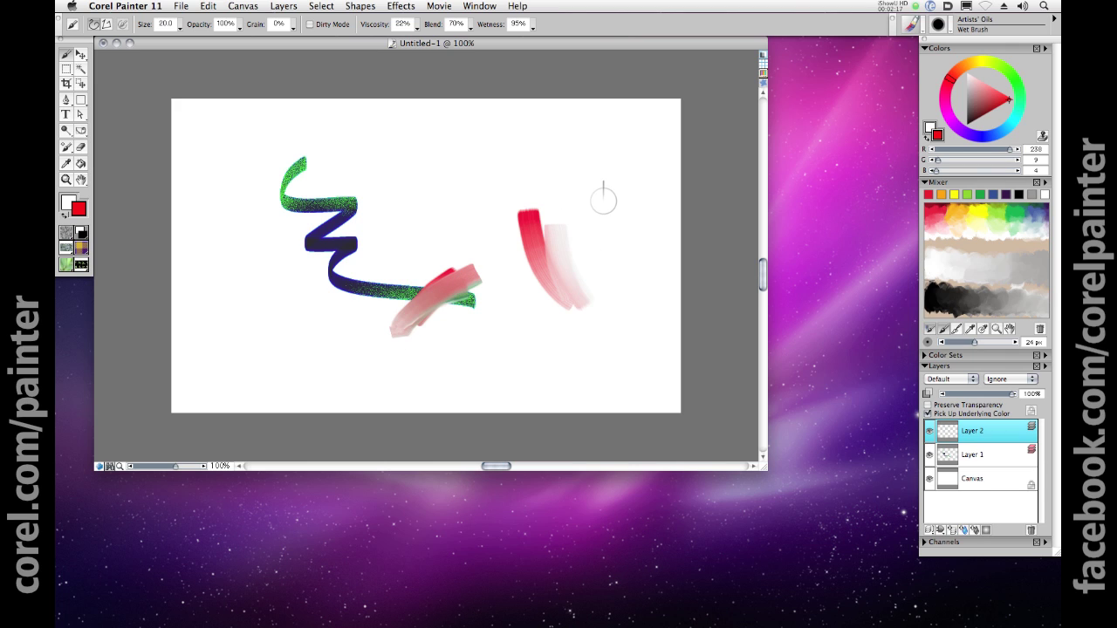
{"action": "mouse_move", "coordinate": [604, 200]}
{"action": "left_mouse_down"}
{"action": "mouse_move", "coordinate": [636, 286]}
{"action": "mouse_move", "coordinate": [647, 260]}
{"action": "mouse_move", "coordinate": [653, 276]}
{"action": "left_mouse_up"}
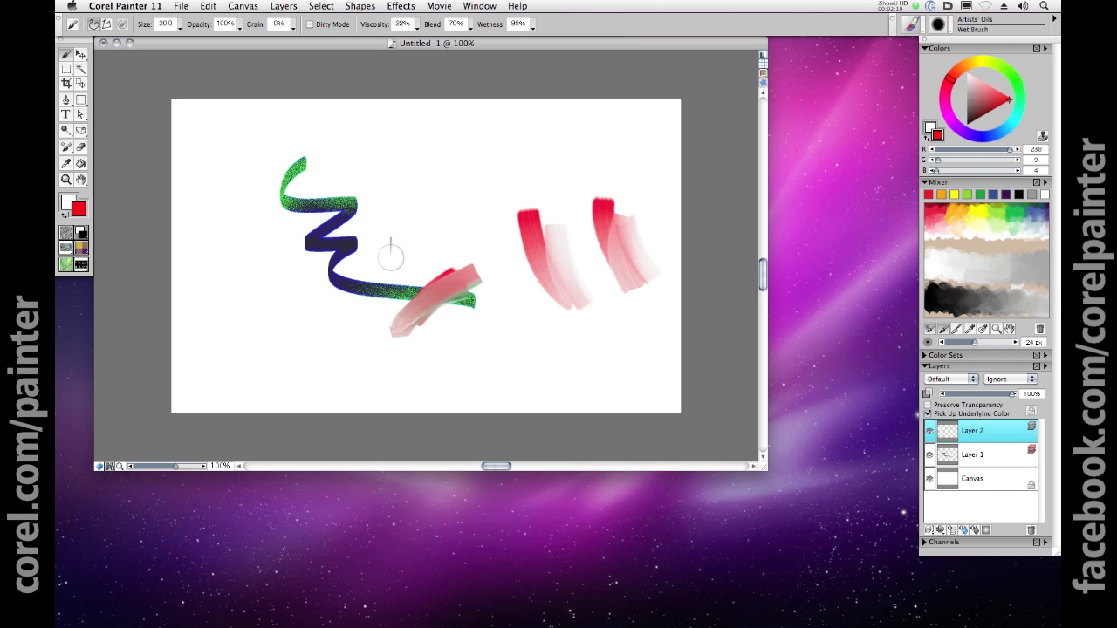
{"action": "mouse_move", "coordinate": [391, 257]}
{"action": "left_mouse_down"}
{"action": "mouse_move", "coordinate": [310, 320]}
{"action": "mouse_move", "coordinate": [391, 255]}
{"action": "mouse_move", "coordinate": [350, 307]}
{"action": "mouse_move", "coordinate": [293, 312]}
{"action": "mouse_move", "coordinate": [438, 259]}
{"action": "mouse_move", "coordinate": [396, 293]}
{"action": "mouse_move", "coordinate": [316, 305]}
{"action": "mouse_move", "coordinate": [427, 262]}
{"action": "mouse_move", "coordinate": [308, 330]}
{"action": "mouse_move", "coordinate": [413, 280]}
{"action": "mouse_move", "coordinate": [448, 214]}
{"action": "mouse_move", "coordinate": [298, 384]}
{"action": "mouse_move", "coordinate": [447, 205]}
{"action": "left_mouse_up"}
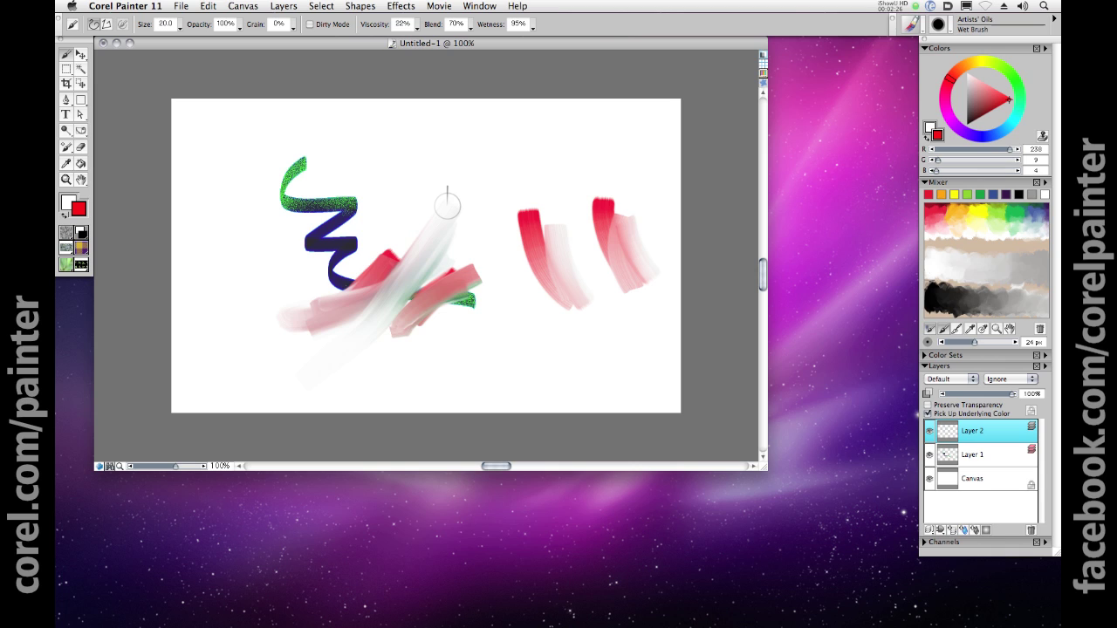
Use the Layer Adjuster with Auto Select Layer to shift the red strokes and nudge the ribbon right
{"action": "left_click", "coordinate": [82, 55]}
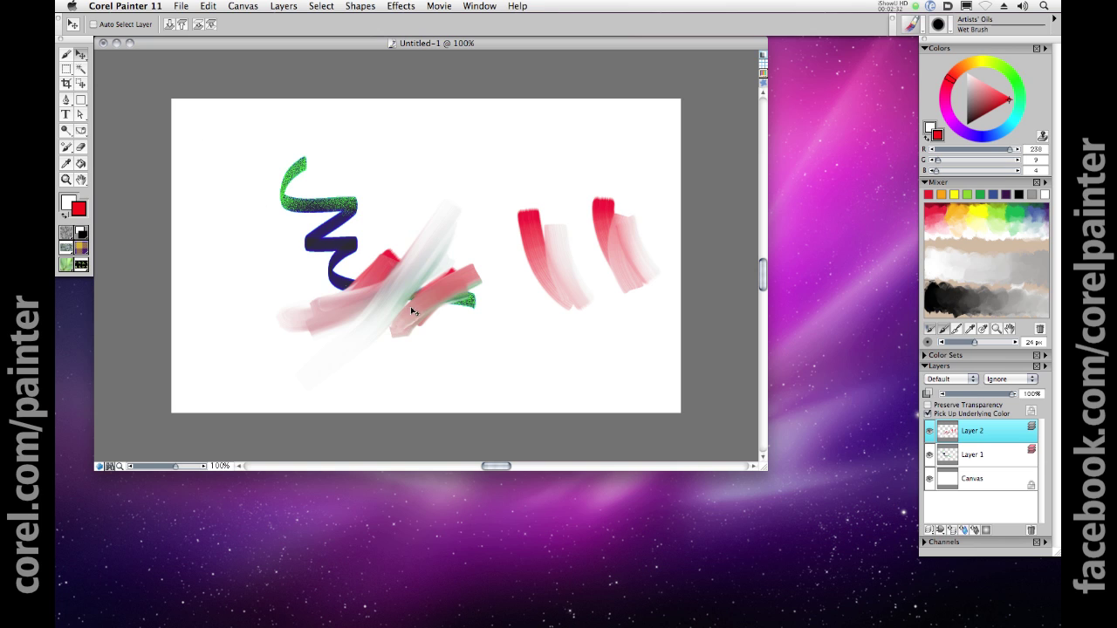
{"action": "mouse_move", "coordinate": [413, 310]}
{"action": "left_mouse_down"}
{"action": "mouse_move", "coordinate": [444, 281]}
{"action": "mouse_move", "coordinate": [446, 244]}
{"action": "mouse_move", "coordinate": [377, 230]}
{"action": "mouse_move", "coordinate": [332, 270]}
{"action": "mouse_move", "coordinate": [320, 343]}
{"action": "mouse_move", "coordinate": [374, 389]}
{"action": "mouse_move", "coordinate": [408, 373]}
{"action": "mouse_move", "coordinate": [417, 296]}
{"action": "left_mouse_up"}
{"action": "left_click", "coordinate": [94, 24]}
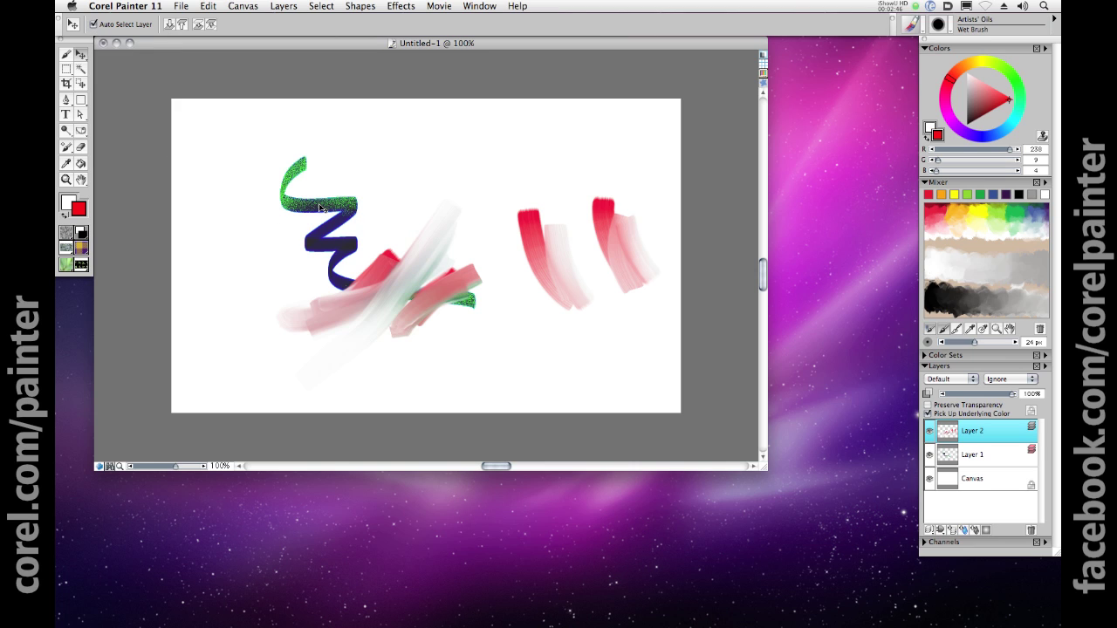
{"action": "mouse_move", "coordinate": [320, 208]}
{"action": "left_mouse_down"}
{"action": "mouse_move", "coordinate": [288, 198]}
{"action": "mouse_move", "coordinate": [326, 208]}
{"action": "left_mouse_up"}
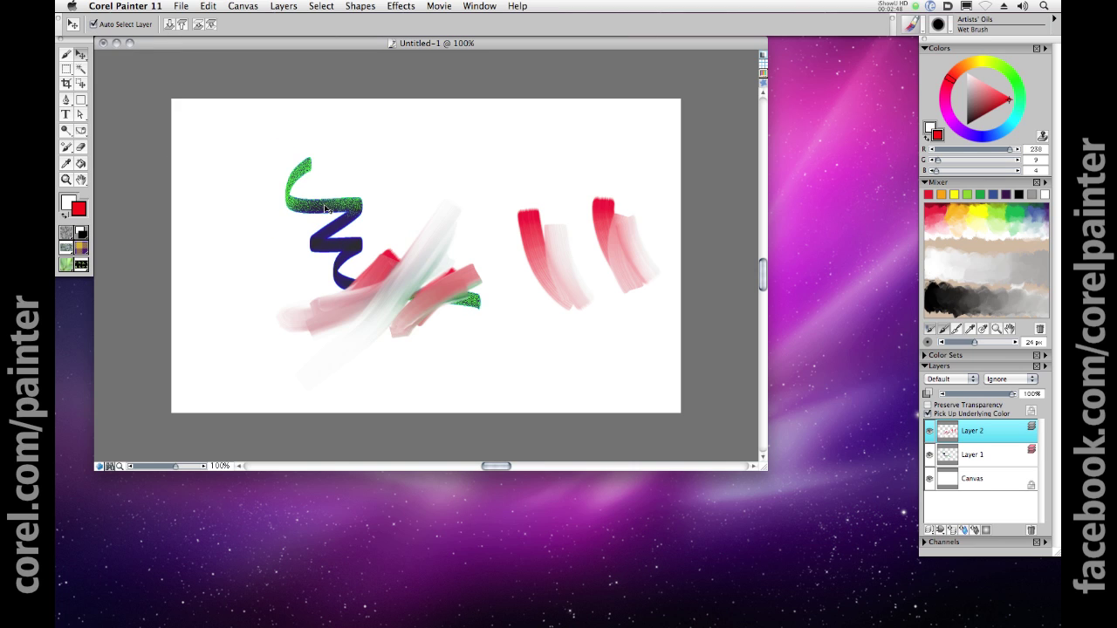
Shift Layer 1's pink strokes up-left and bring the blue ribbon in front
{"action": "left_click", "coordinate": [423, 278]}
{"action": "mouse_move", "coordinate": [423, 277]}
{"action": "left_mouse_down"}
{"action": "mouse_move", "coordinate": [464, 271]}
{"action": "mouse_move", "coordinate": [415, 273]}
{"action": "left_mouse_up"}
{"action": "left_click", "coordinate": [414, 273]}
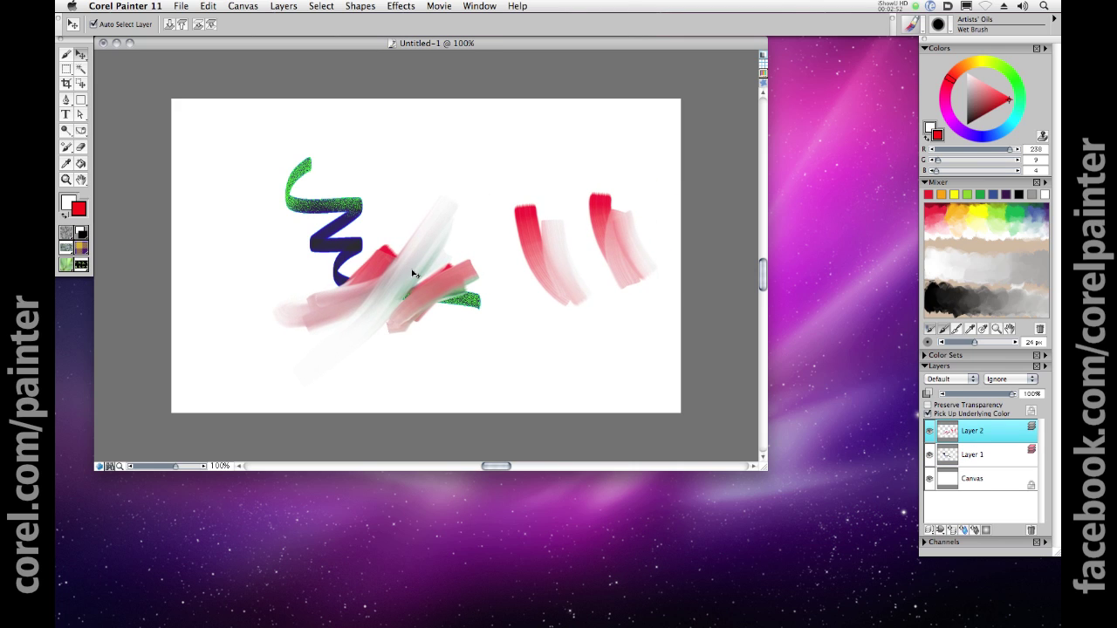
{"action": "left_click", "coordinate": [171, 25]}
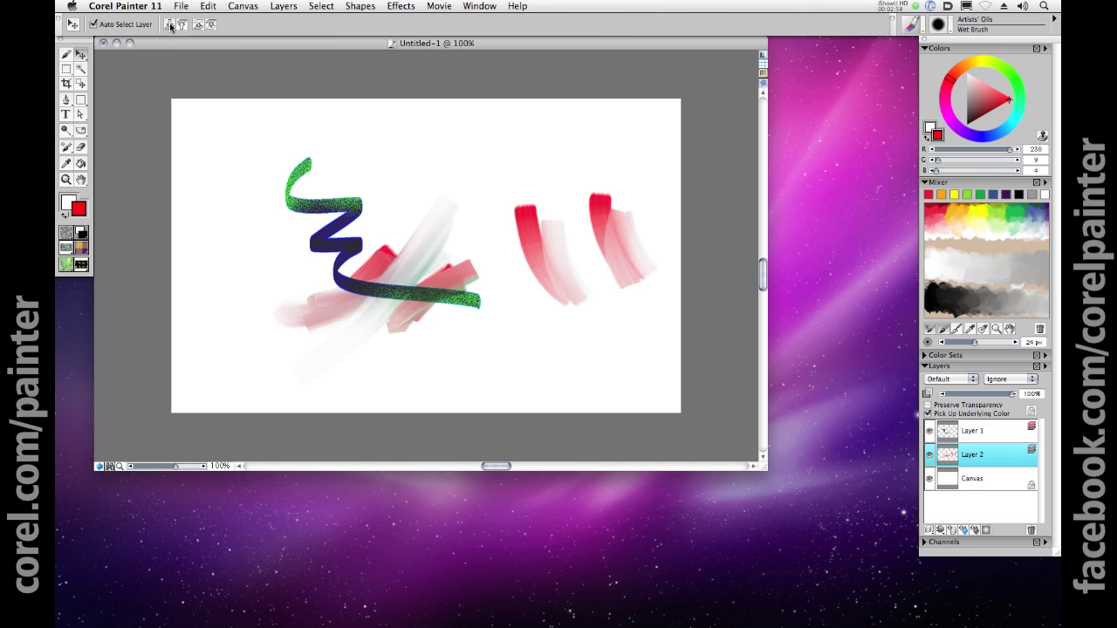
Put the pink strokes back in front of the ribbon and open monet - duck pond.jpg
{"action": "left_click", "coordinate": [199, 26]}
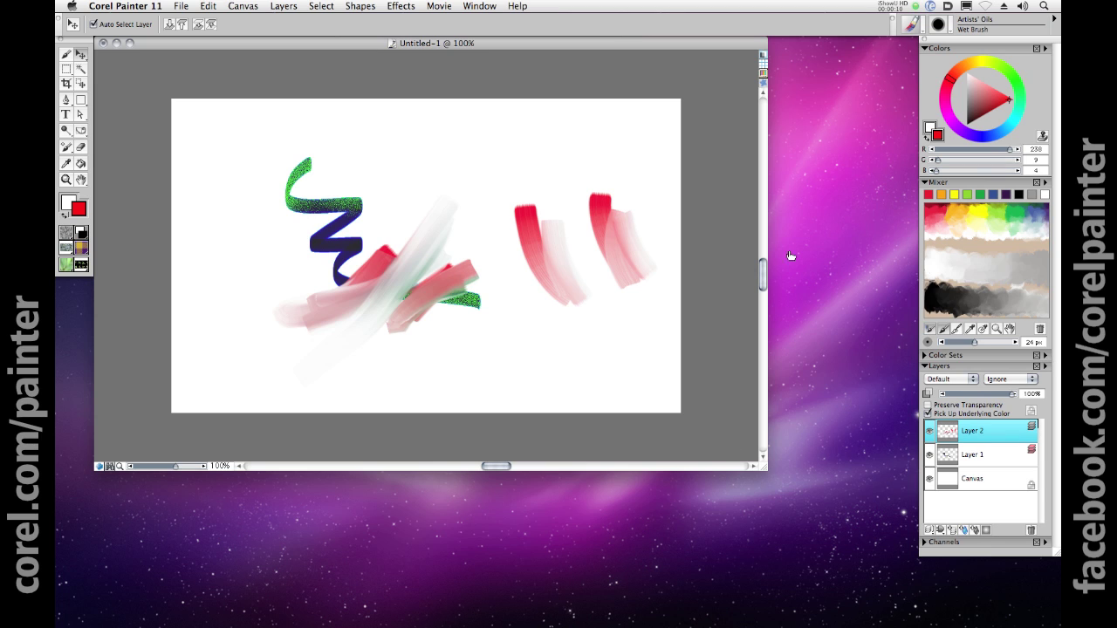
{"action": "left_click", "coordinate": [182, 7]}
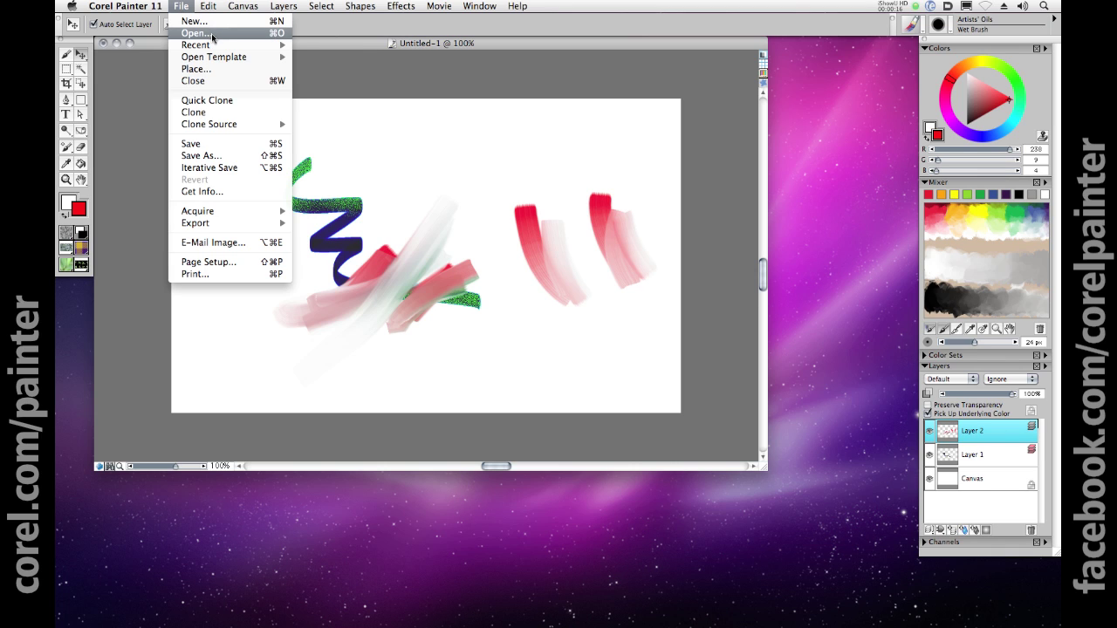
{"action": "left_click", "coordinate": [234, 35]}
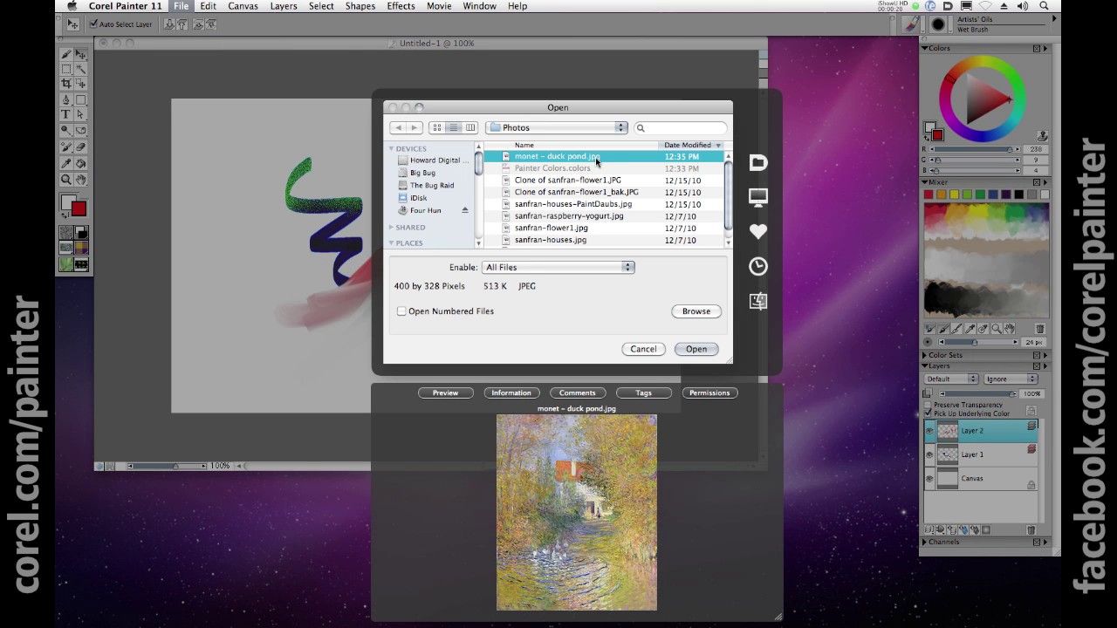
{"action": "left_click", "coordinate": [698, 350]}
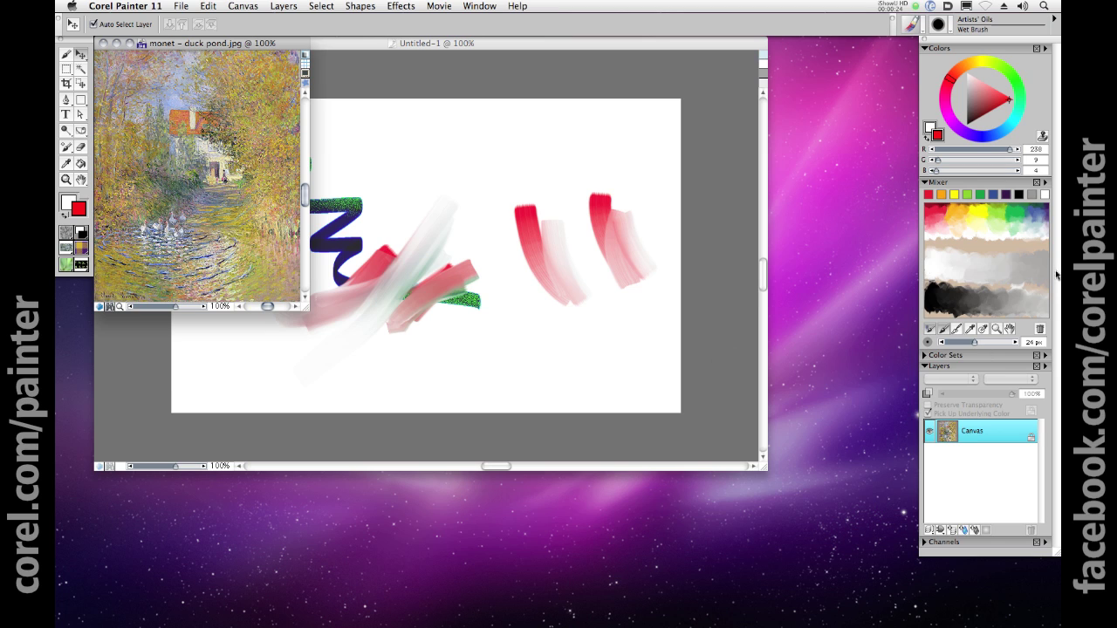
Build a color set from the Monet painting and save it as 'Monet Colors'
{"action": "left_click", "coordinate": [1046, 356]}
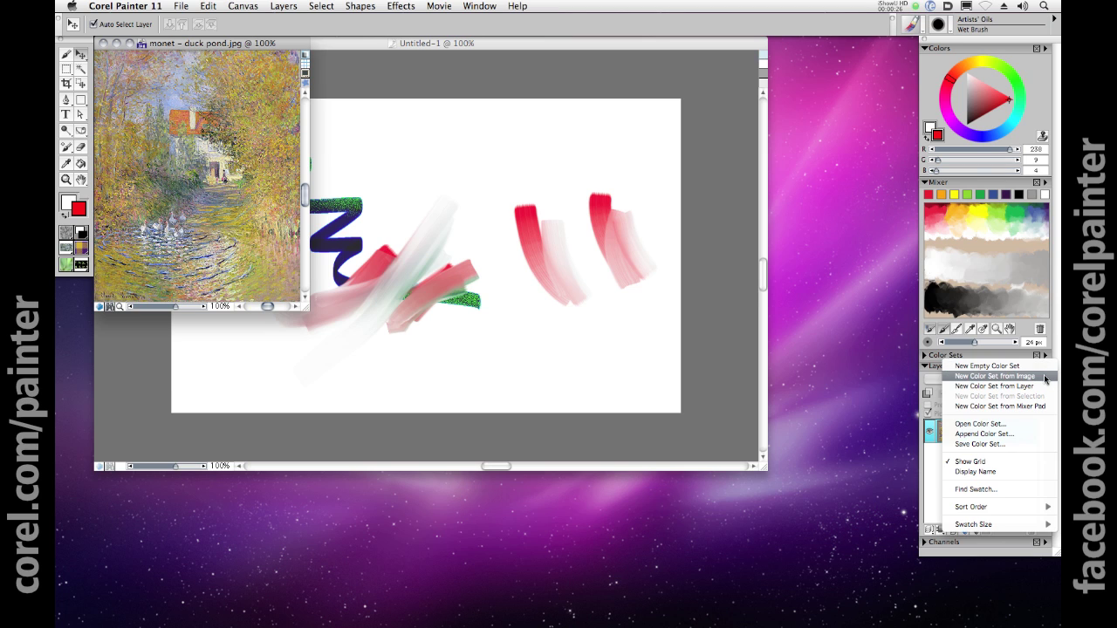
{"action": "left_click", "coordinate": [976, 376]}
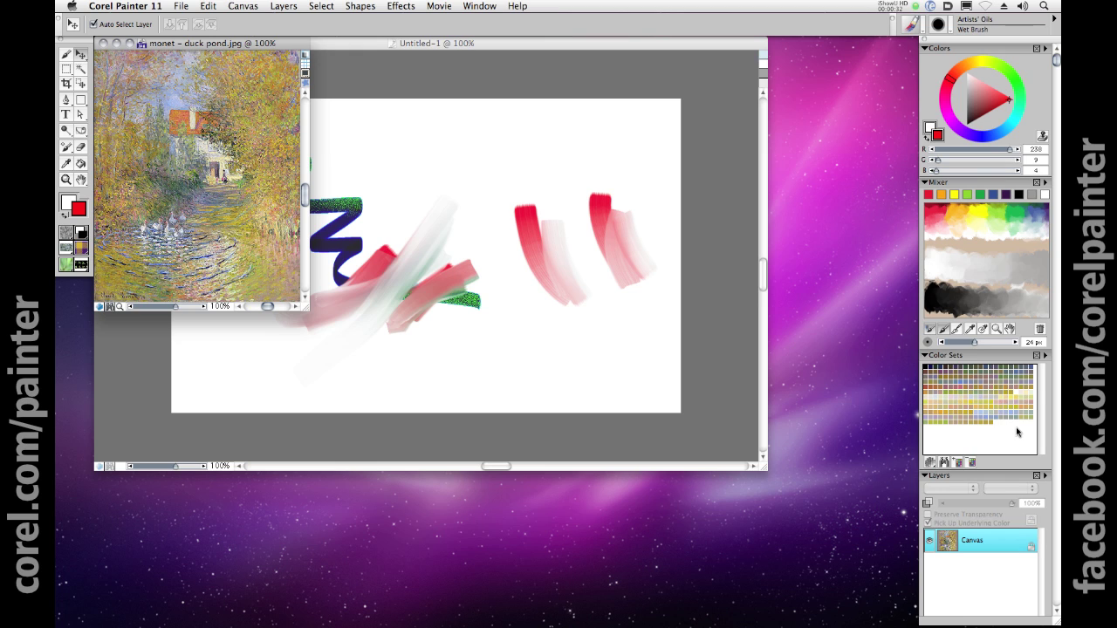
{"action": "left_click", "coordinate": [1045, 357]}
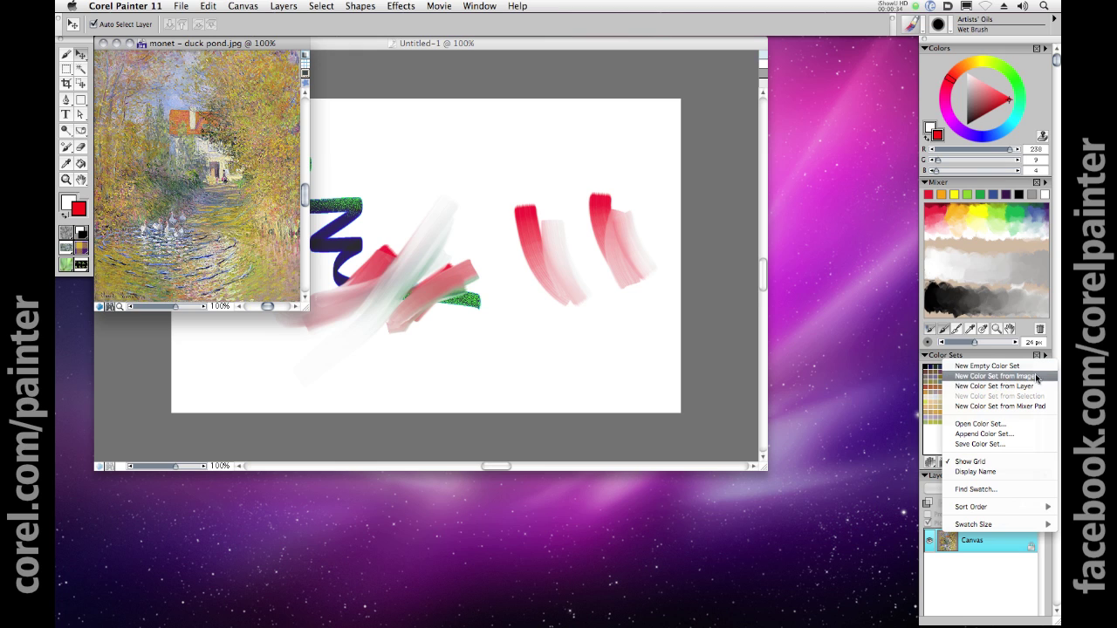
{"action": "left_click", "coordinate": [1009, 443]}
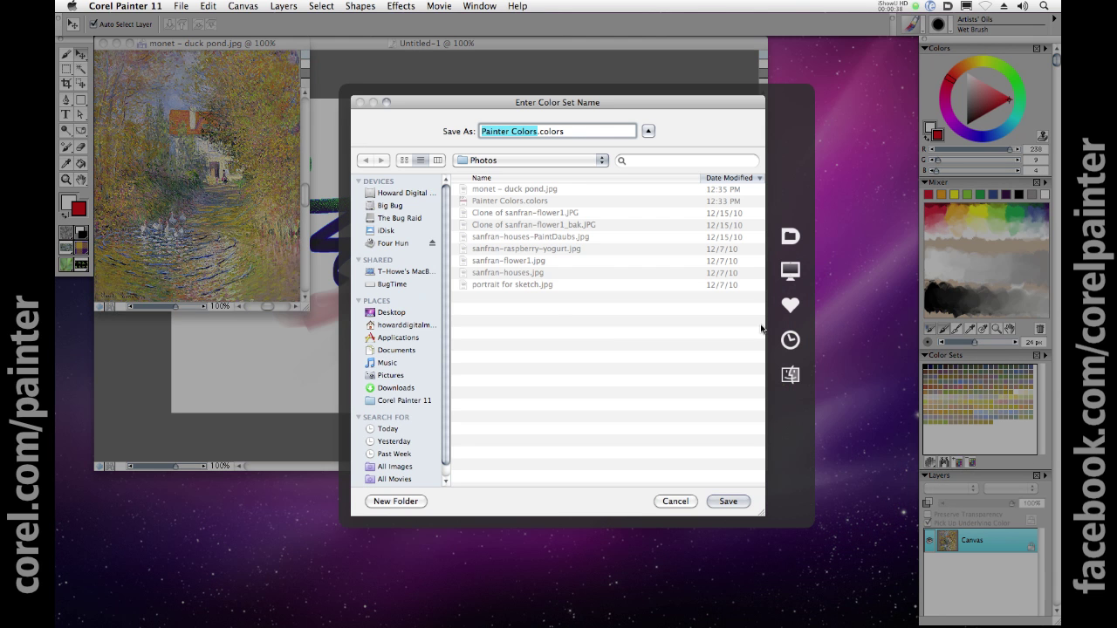
{"action": "key", "text": "Right"}
{"action": "key", "text": "shift+alt+Left"}
{"action": "type", "text": "Monet"}
{"action": "key", "text": "Return"}
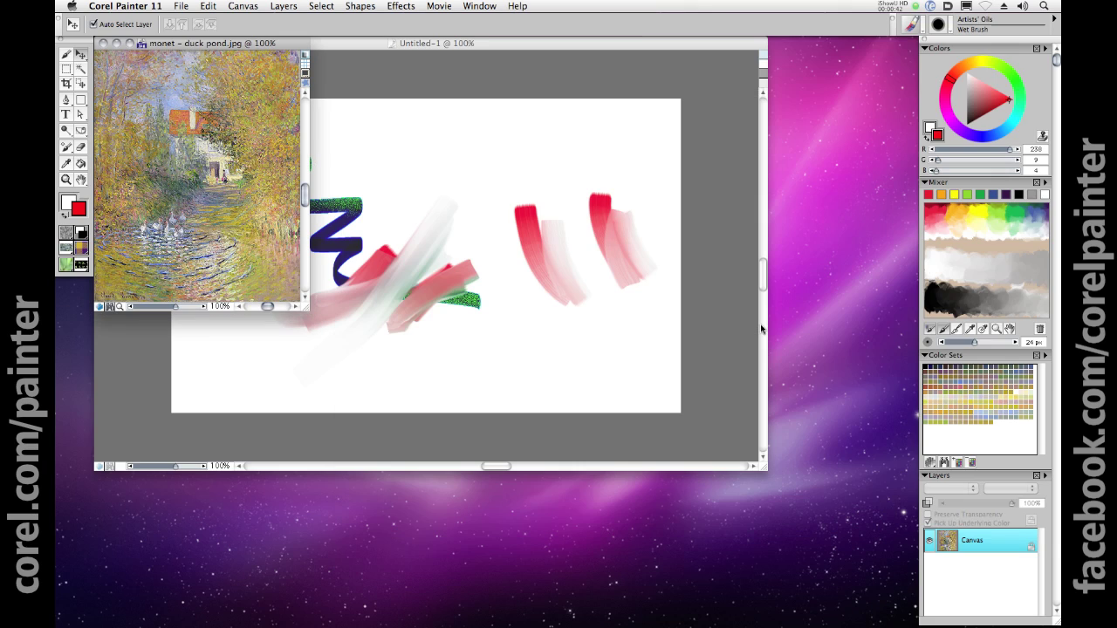
Append the Painter Colors.colors set to the Monet swatches in the Color Sets panel
{"action": "left_click", "coordinate": [1045, 356]}
{"action": "left_click", "coordinate": [1021, 423]}
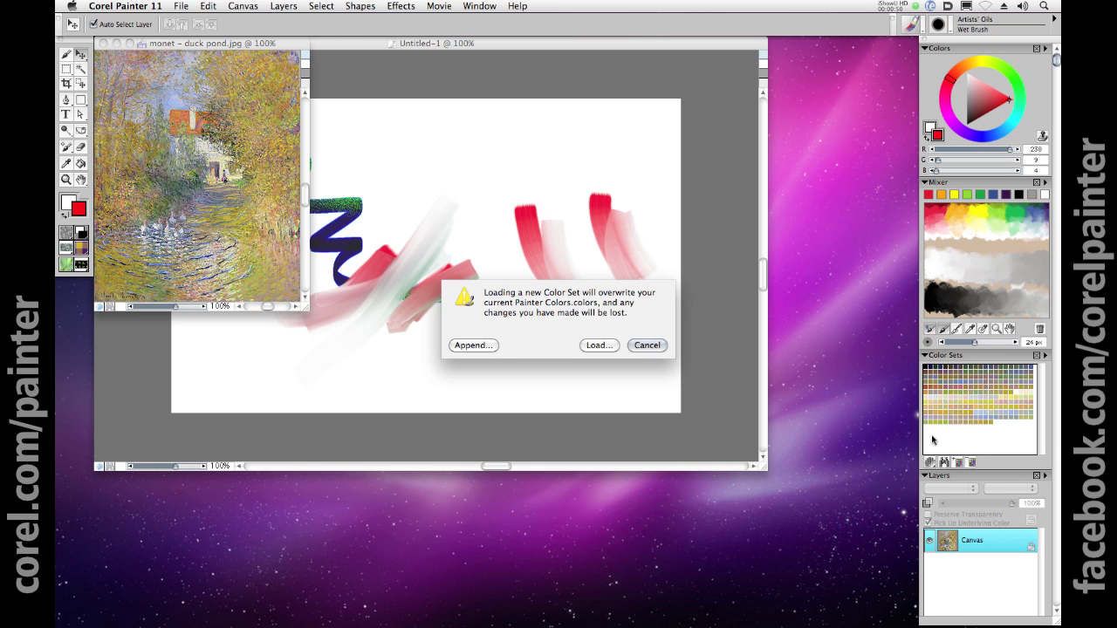
{"action": "left_click", "coordinate": [473, 346]}
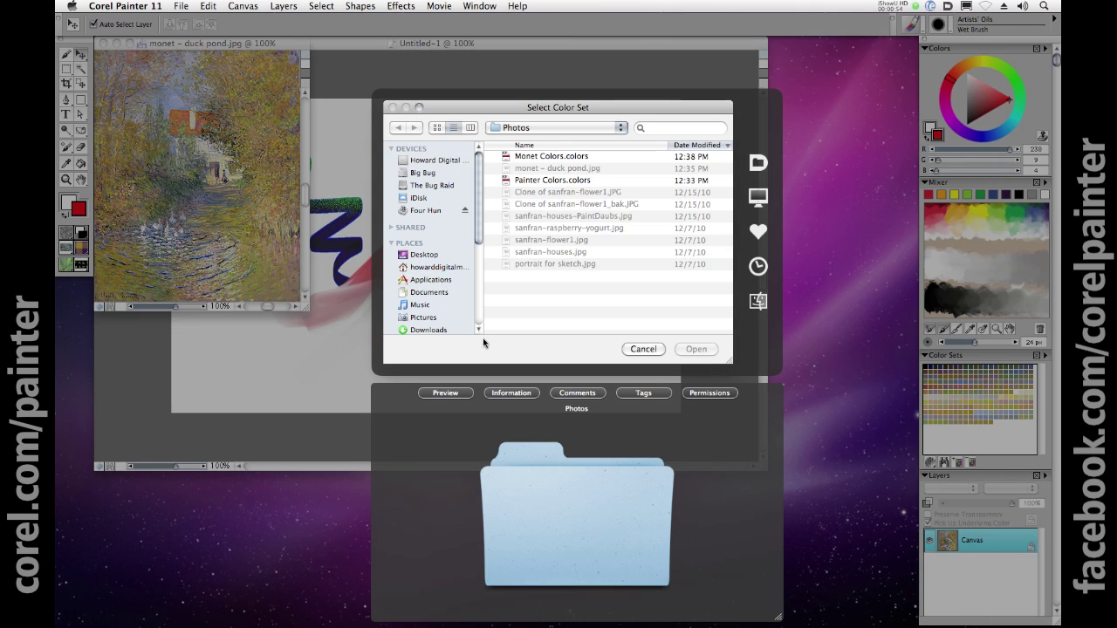
{"action": "left_click", "coordinate": [552, 180]}
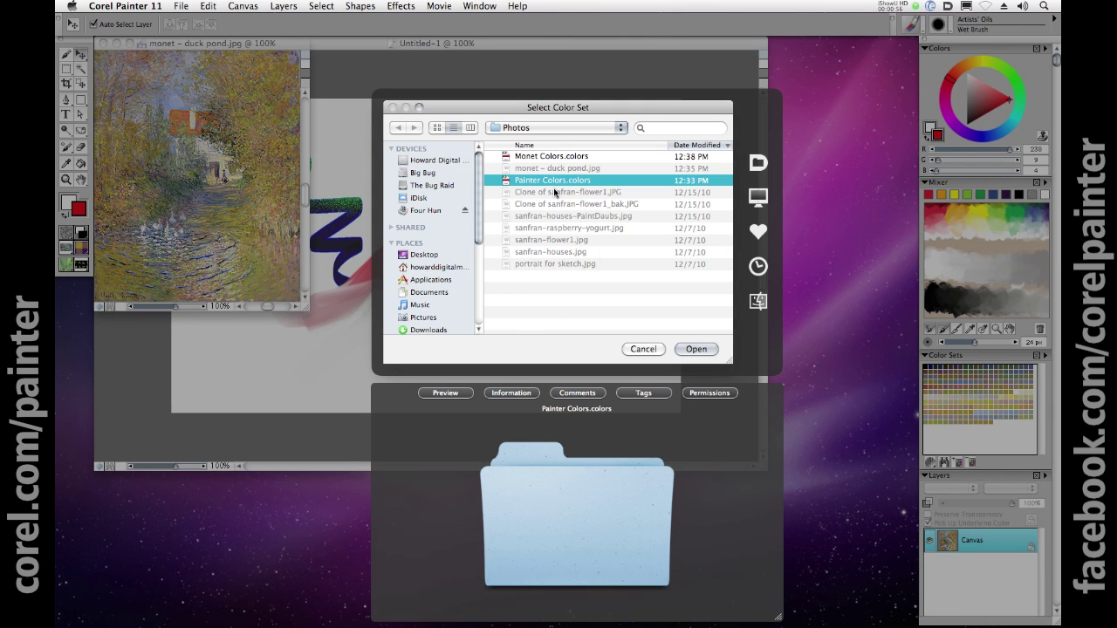
{"action": "left_click", "coordinate": [695, 349]}
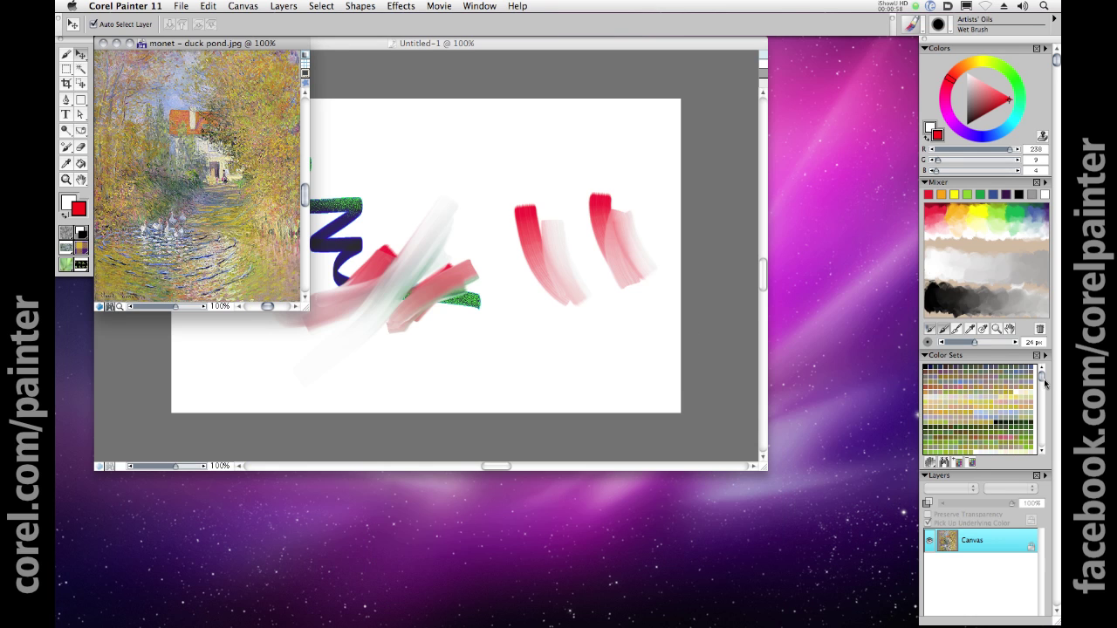
{"action": "mouse_move", "coordinate": [1042, 378]}
{"action": "left_mouse_down"}
{"action": "mouse_move", "coordinate": [1047, 425]}
{"action": "mouse_move", "coordinate": [1043, 369]}
{"action": "left_mouse_up"}
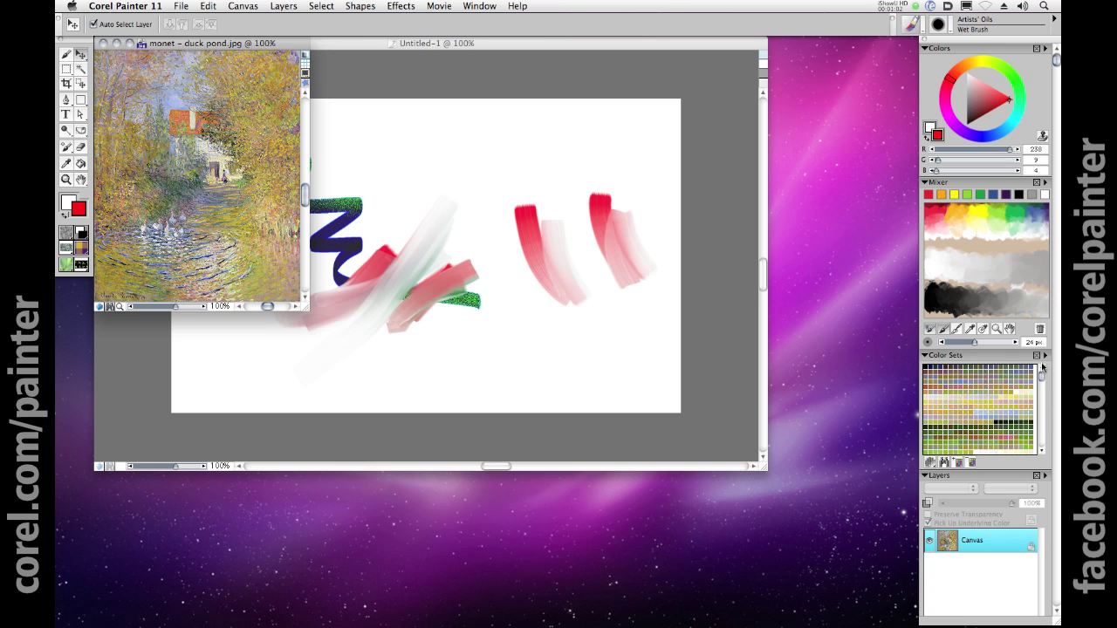